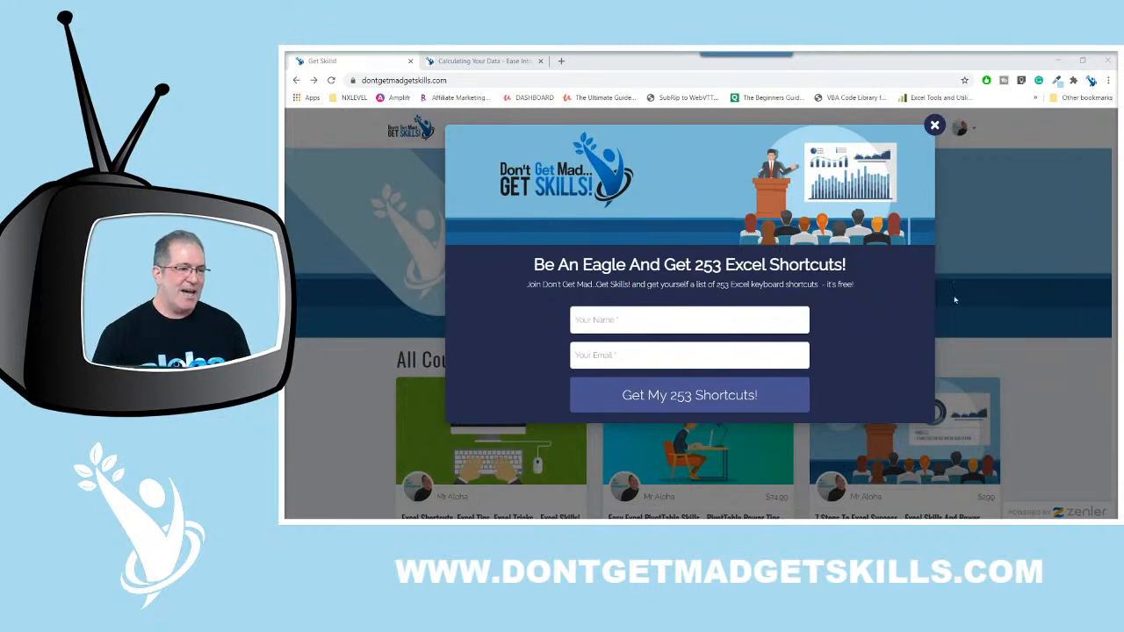
Switch to the Excel workbook and review the quarterly sales sheets Q1 to Q4 and the SUMMARY sheet
click(1058, 62)
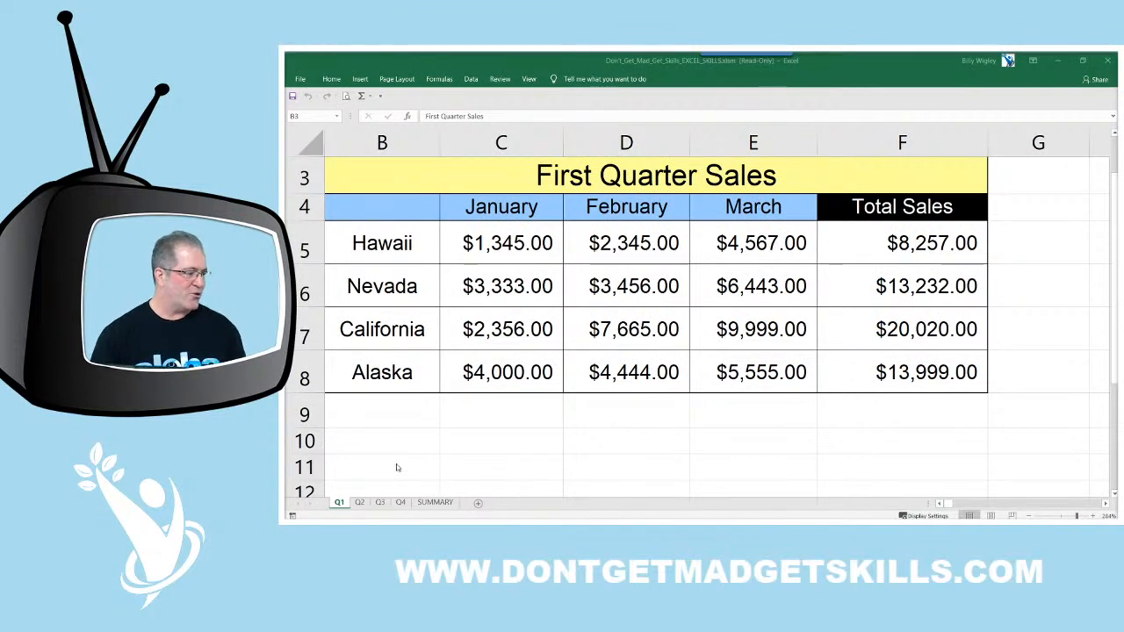
click(360, 502)
click(380, 502)
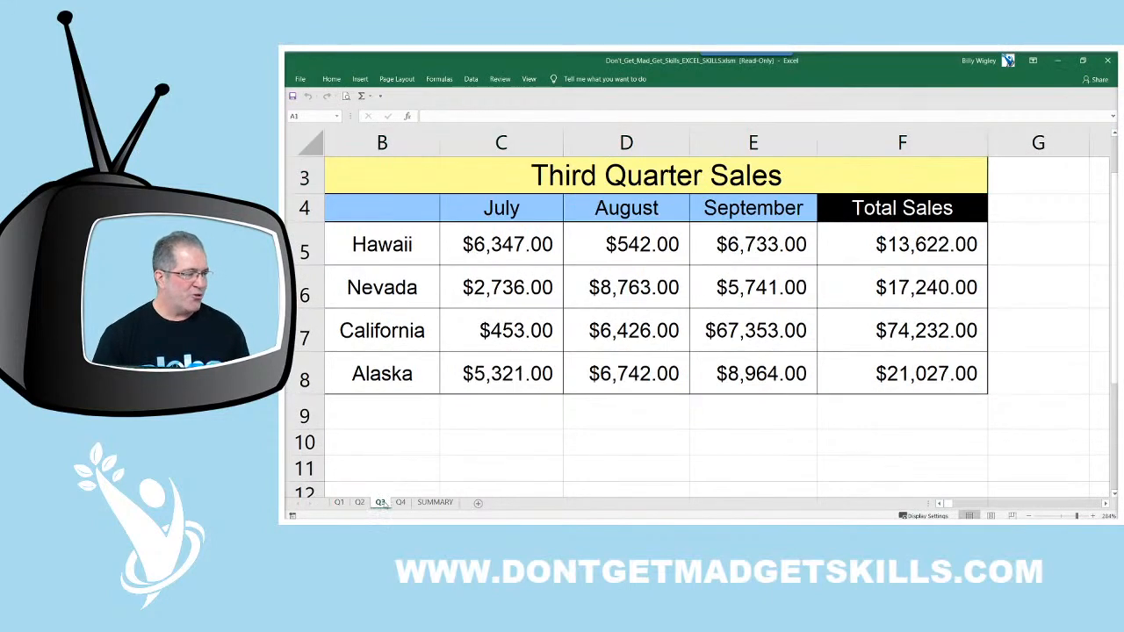
click(400, 502)
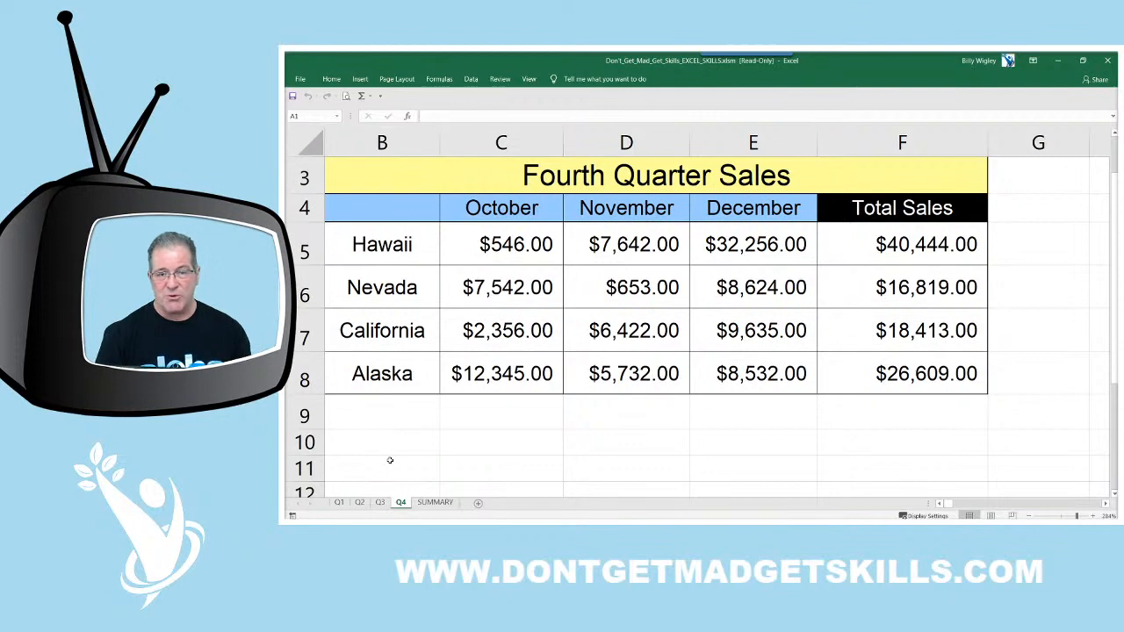
click(430, 503)
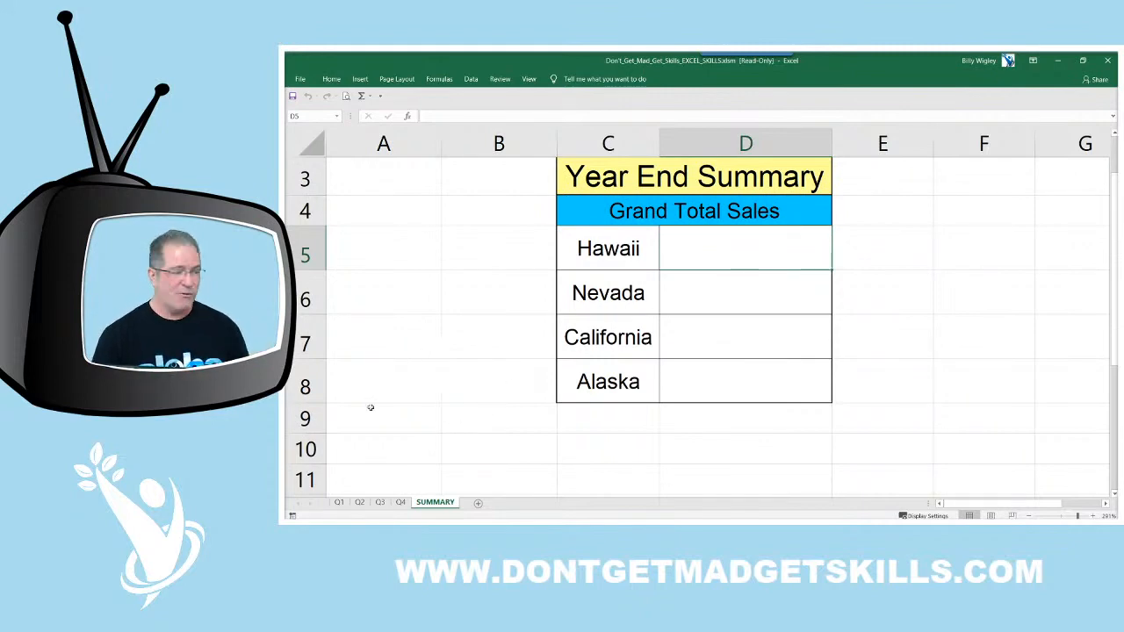
click(340, 504)
click(360, 504)
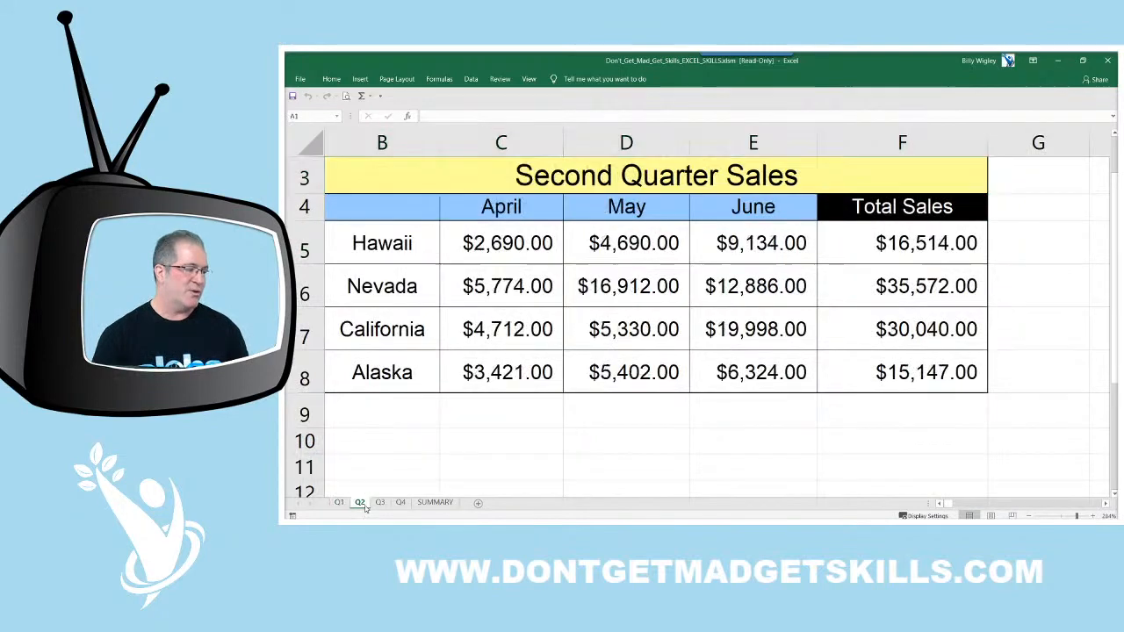
click(379, 504)
click(400, 505)
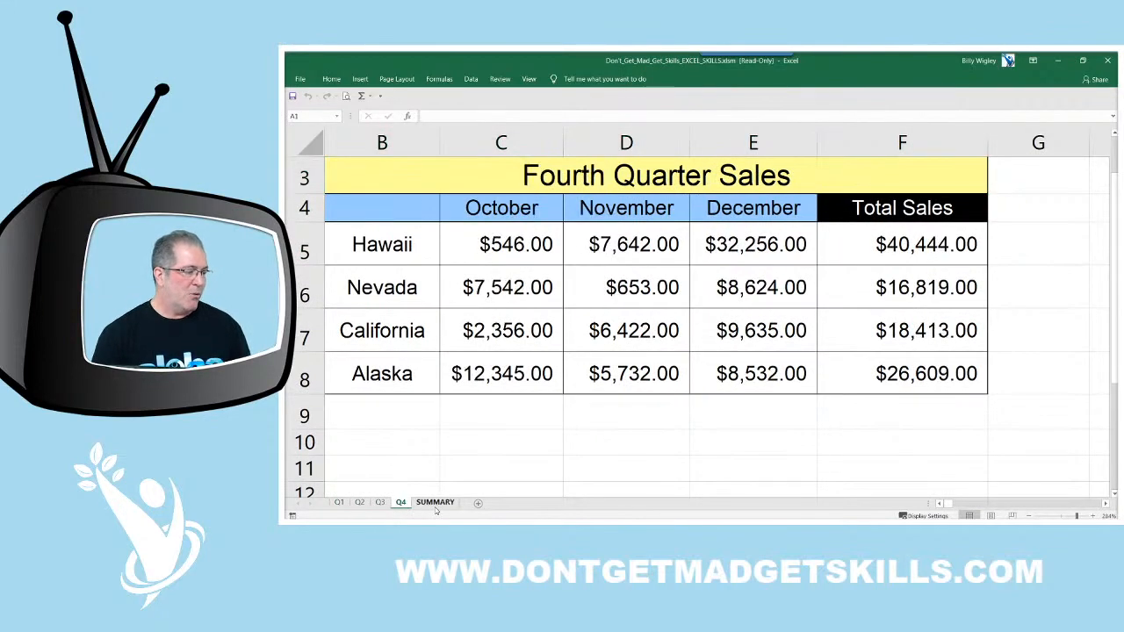
click(434, 503)
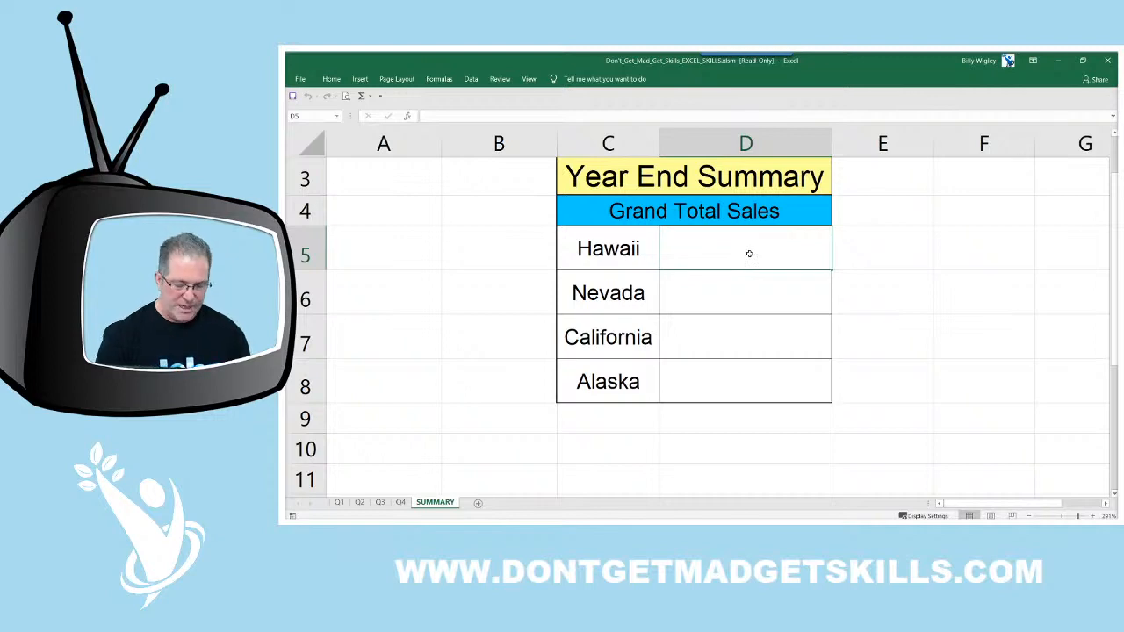
Enter =SUM('Q1:Q4'!F5) in cell D5 of the SUMMARY sheet for Hawaii's grand total sales
key(alt+equal)
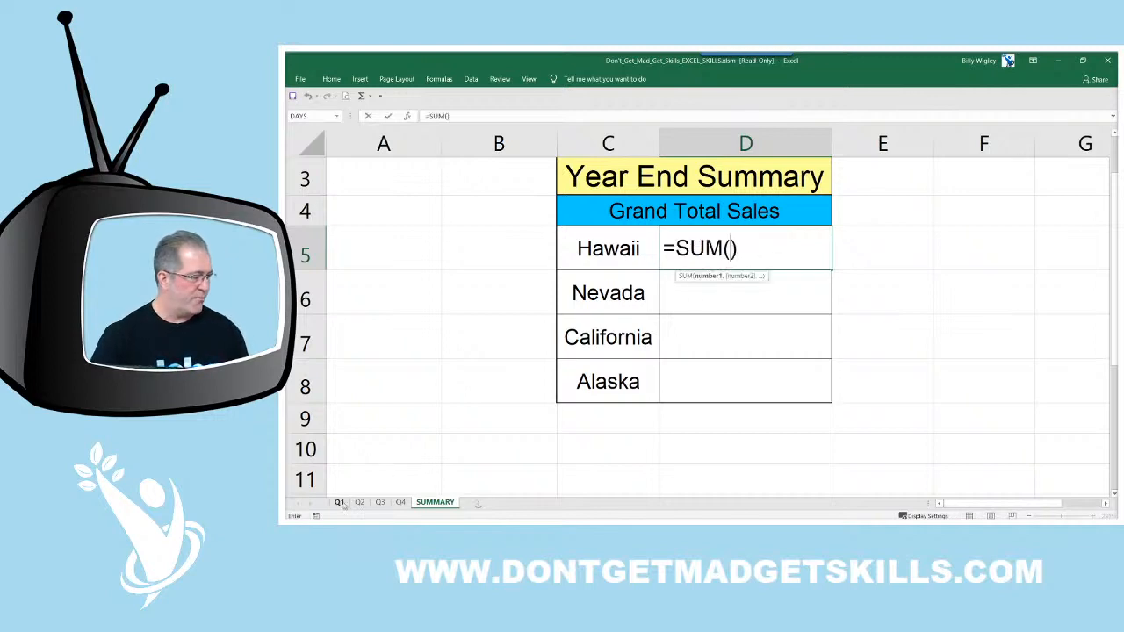
click(340, 502)
shift+click(400, 502)
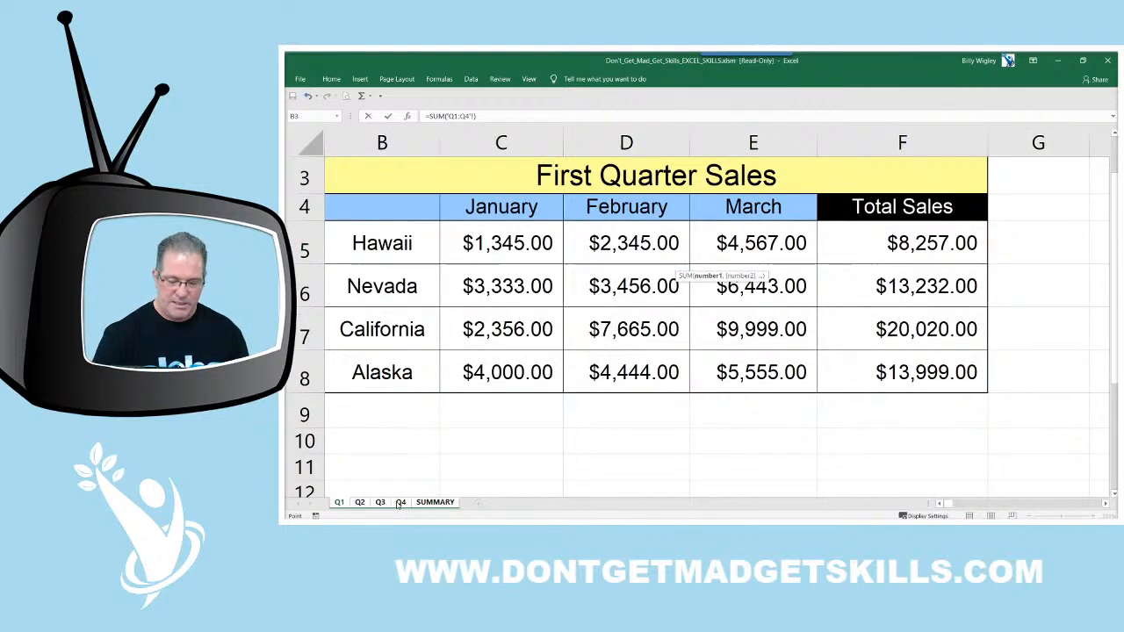
key(Return)
click(687, 353)
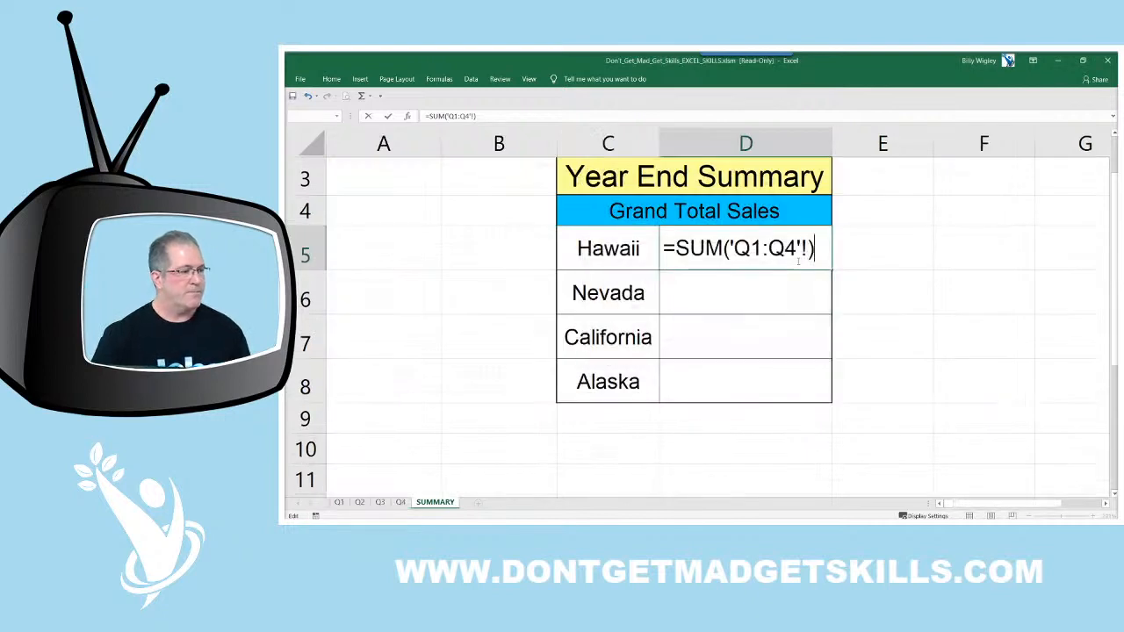
click(807, 248)
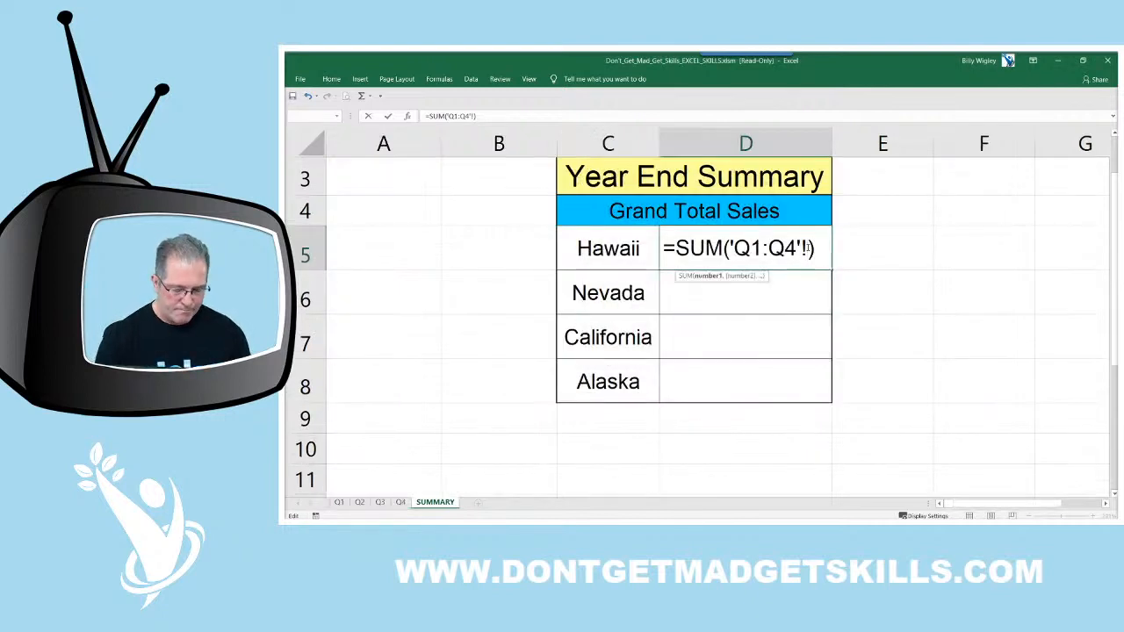
text(F5)
key(Return)
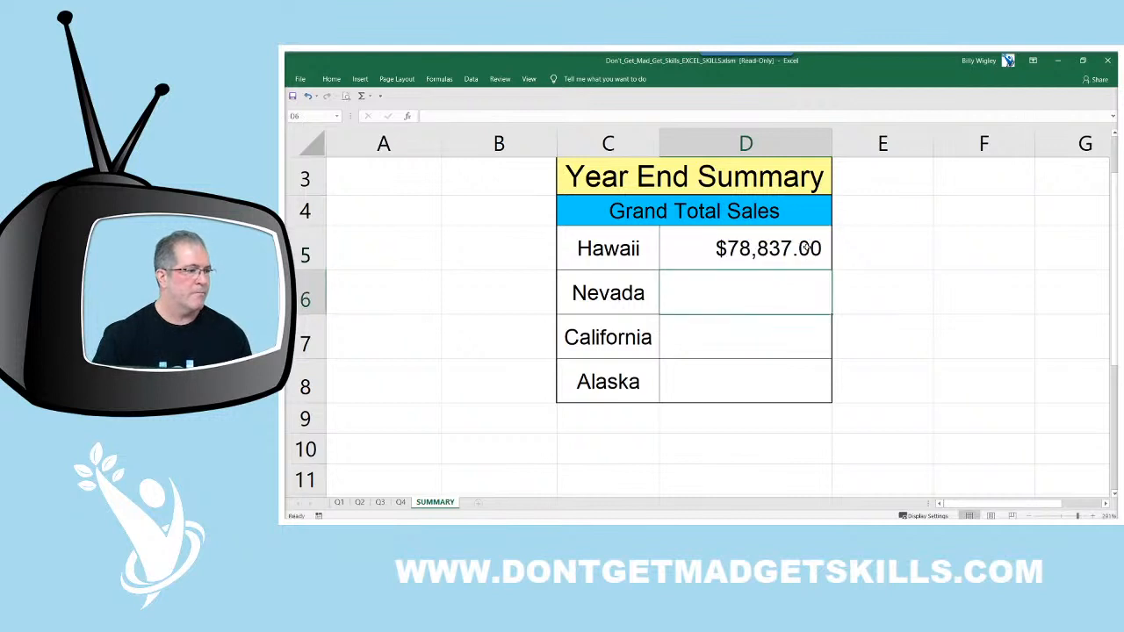
Fill the Hawaii grand total formula from D5 down to D8 for Nevada, California and Alaska
click(806, 249)
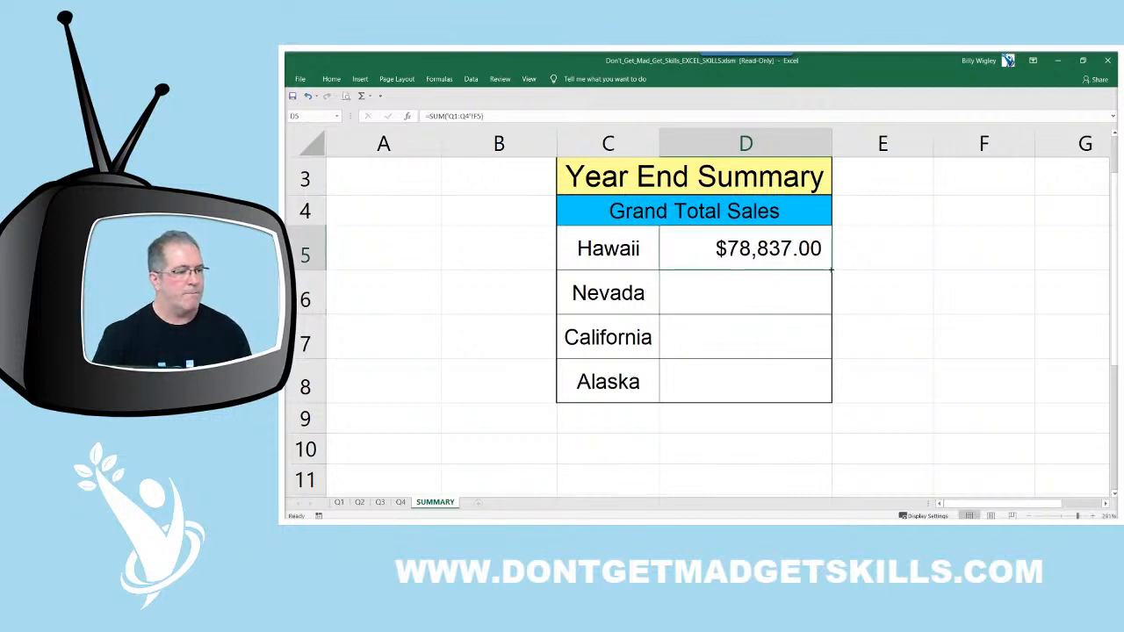
drag(831, 270, 834, 402)
click(817, 252)
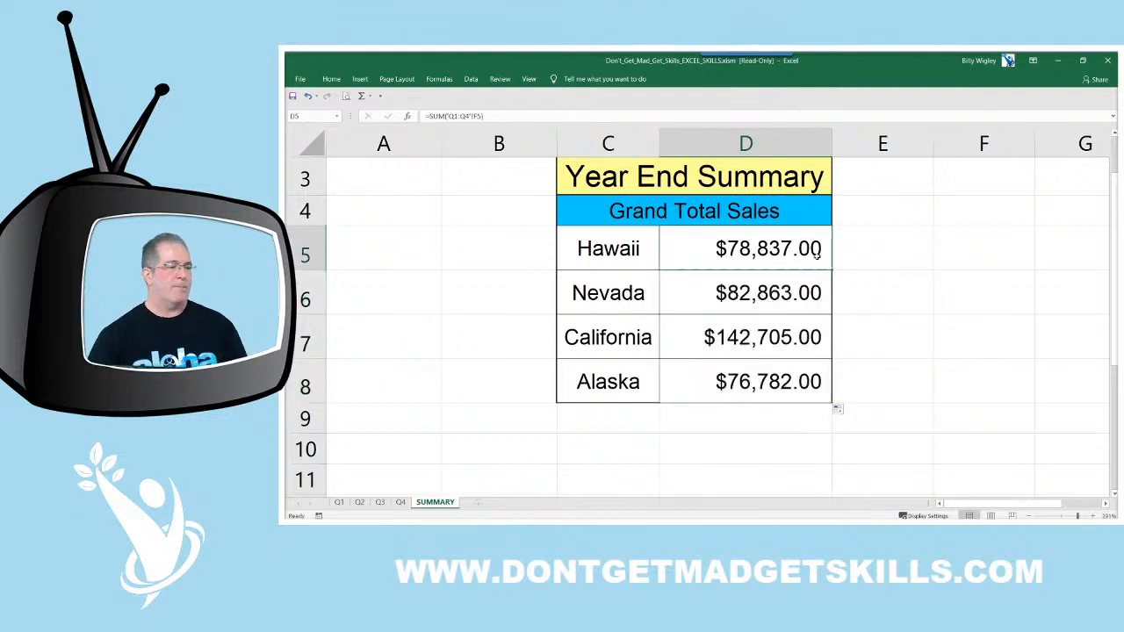
Set Hawaii's January sales on the Q1 sheet to 5000
click(339, 502)
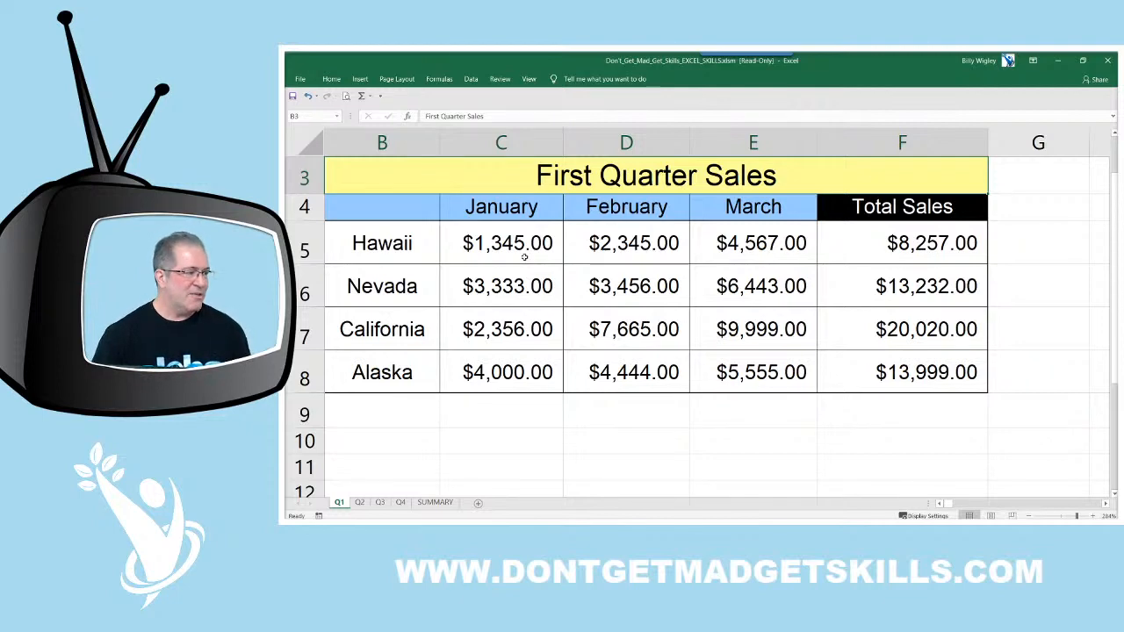
click(521, 248)
text(5000)
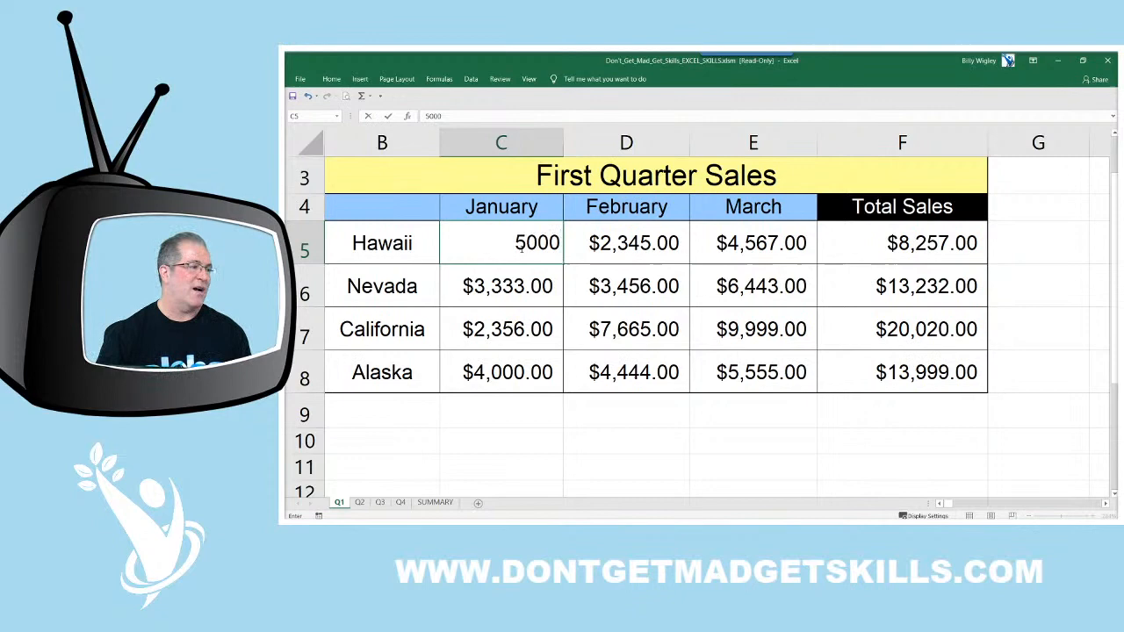
key(Return)
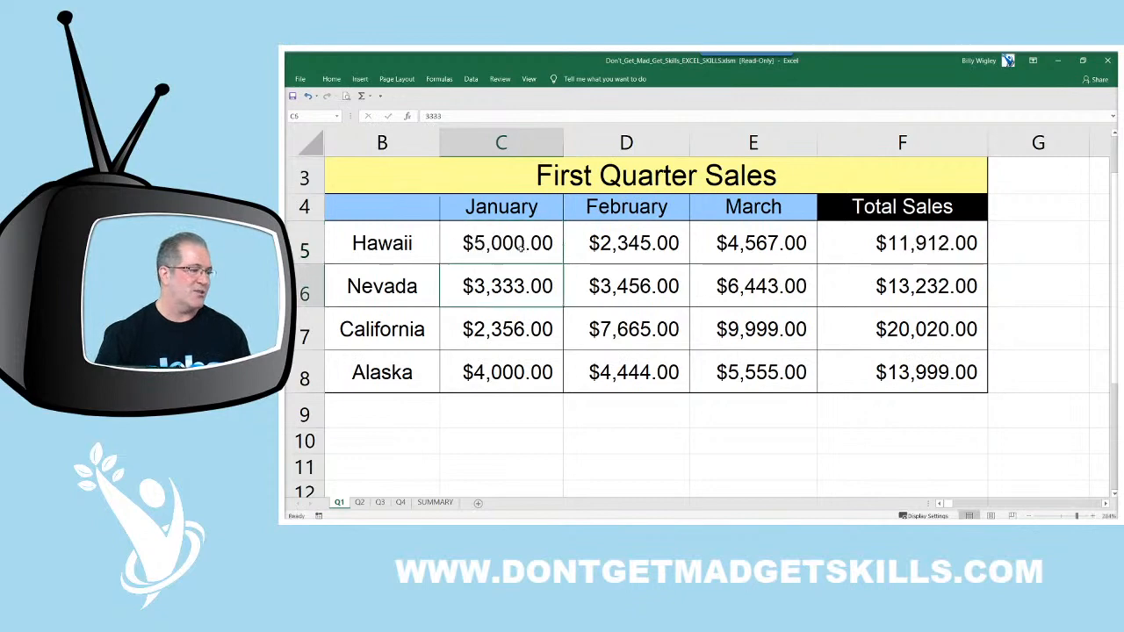
Set Alaska's March sales on the Q1 sheet to 1000 and check the grand totals on the SUMMARY sheet
click(735, 360)
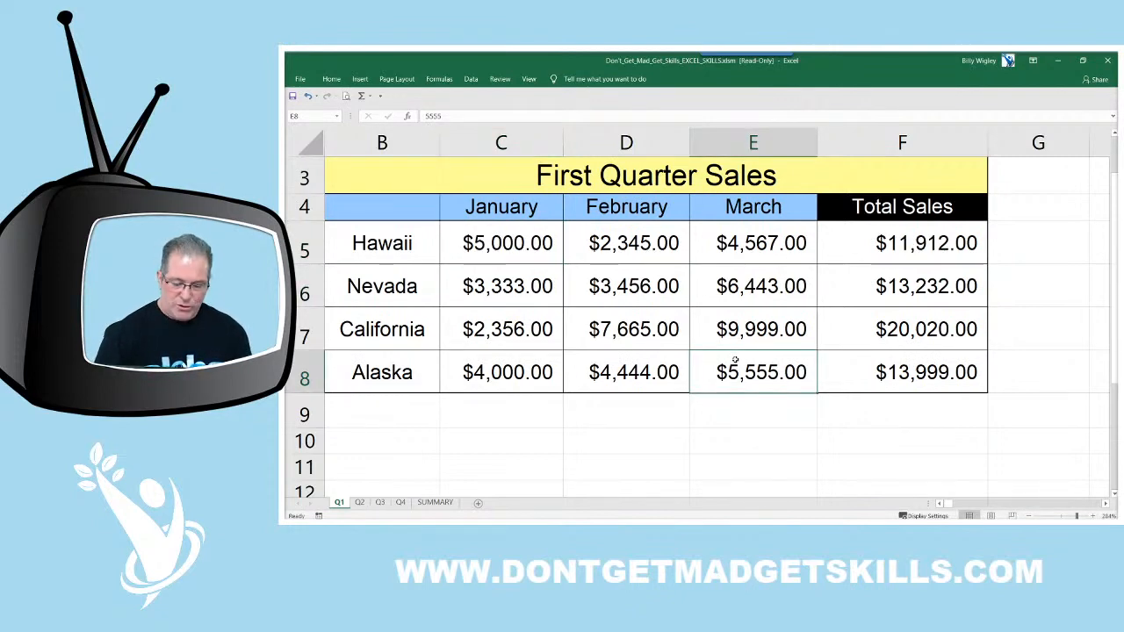
text(1,0)
text(000)
key(Return)
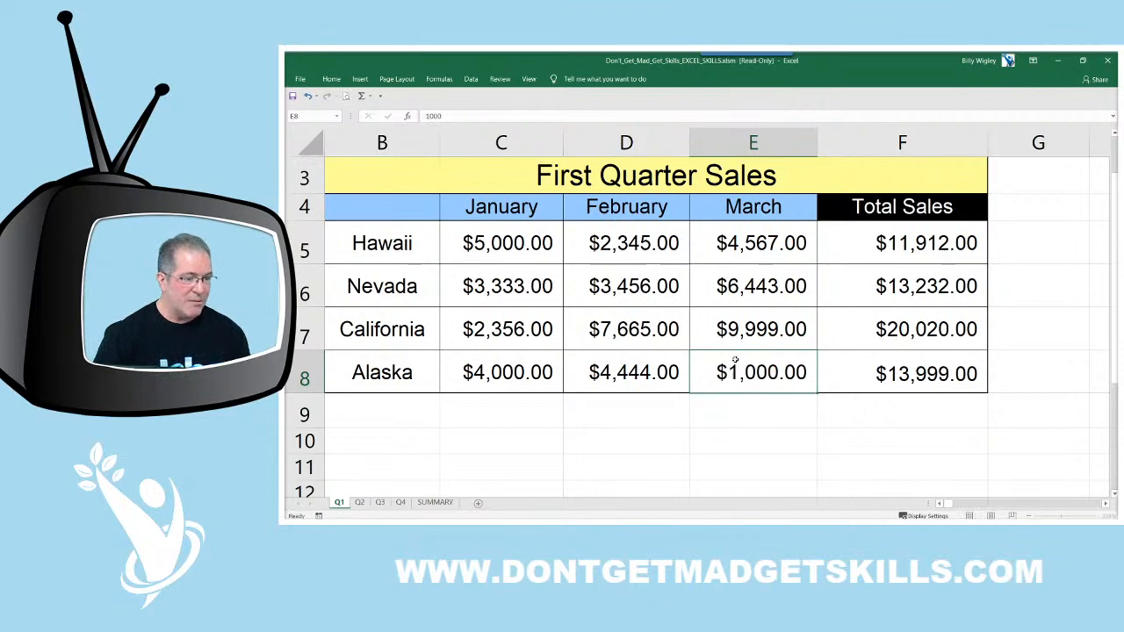
click(435, 502)
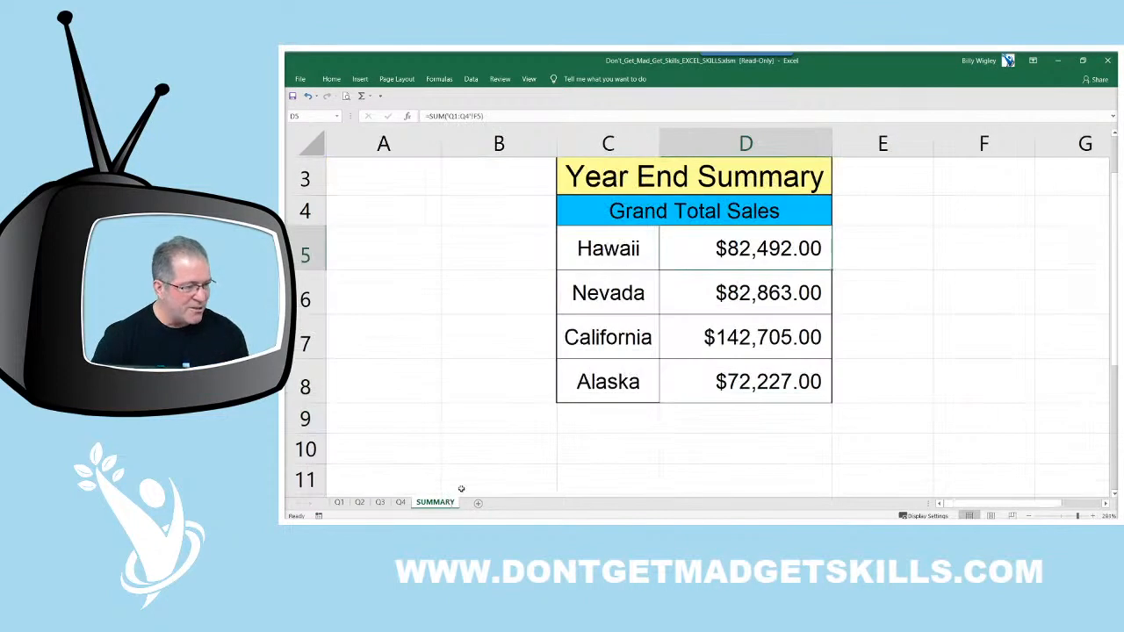
click(797, 389)
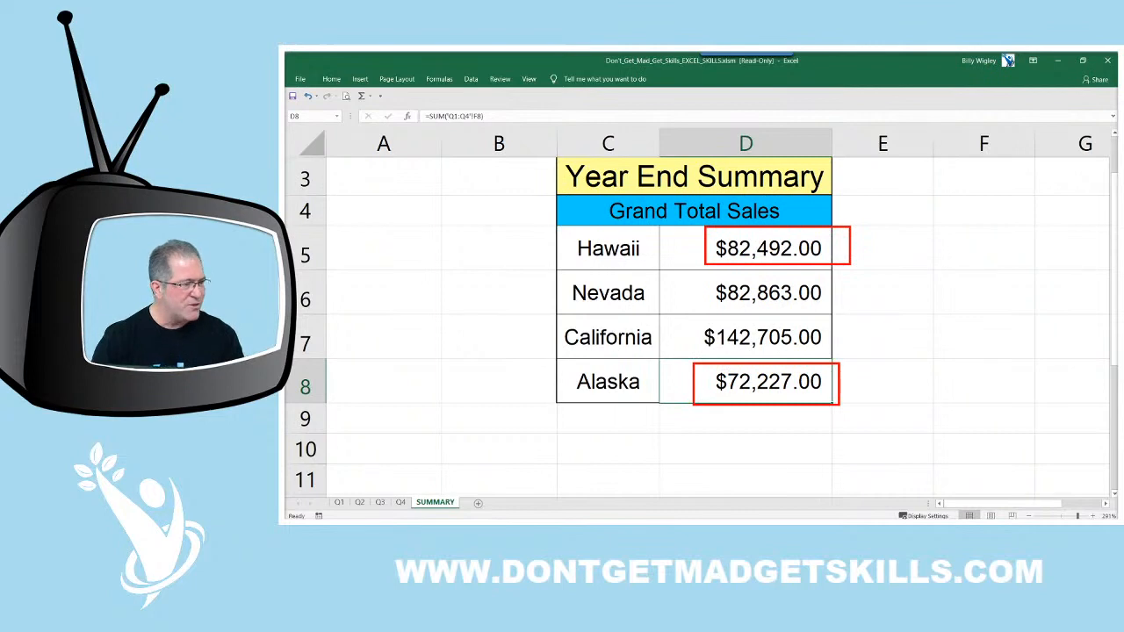
Set Hawaii's February sales on the Q1 sheet to 10000 and check its grand total on the SUMMARY sheet
click(339, 502)
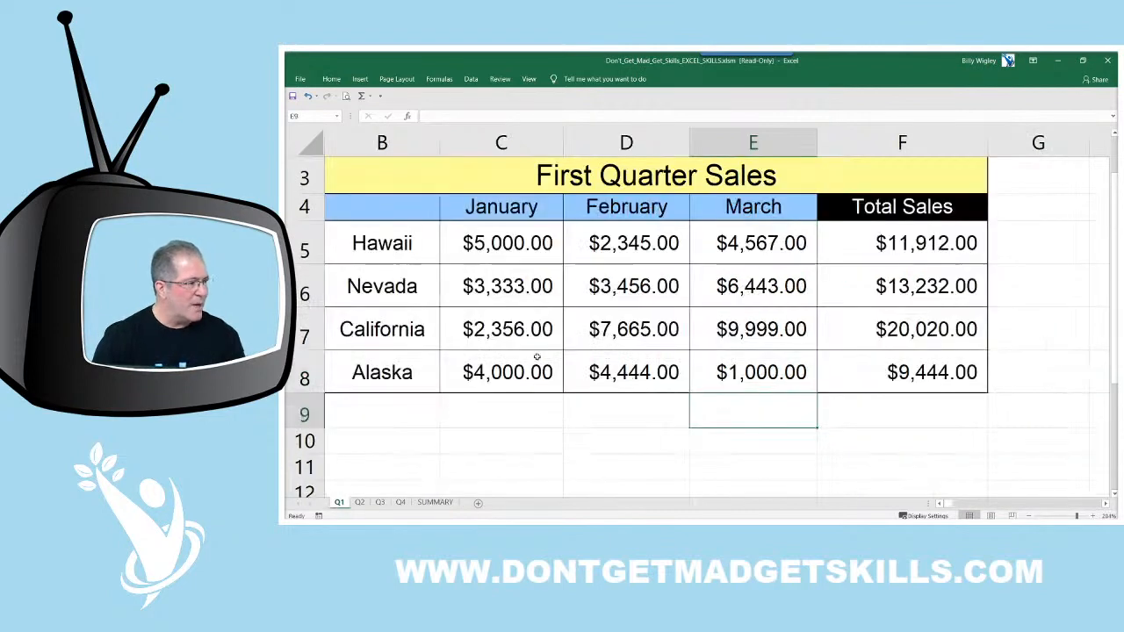
click(677, 245)
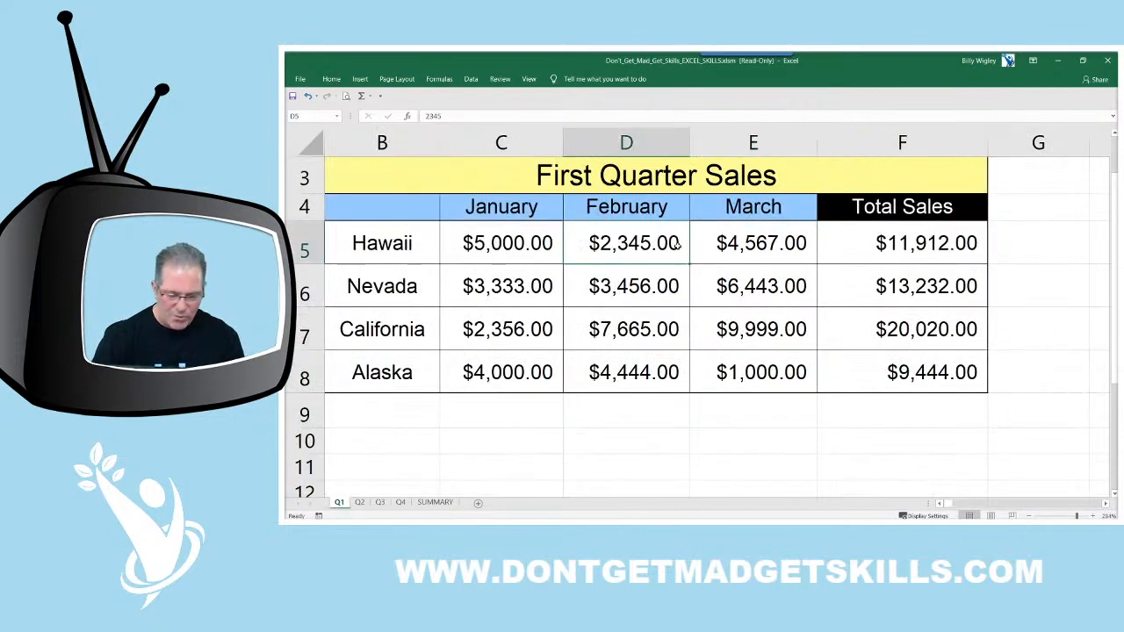
text(10000)
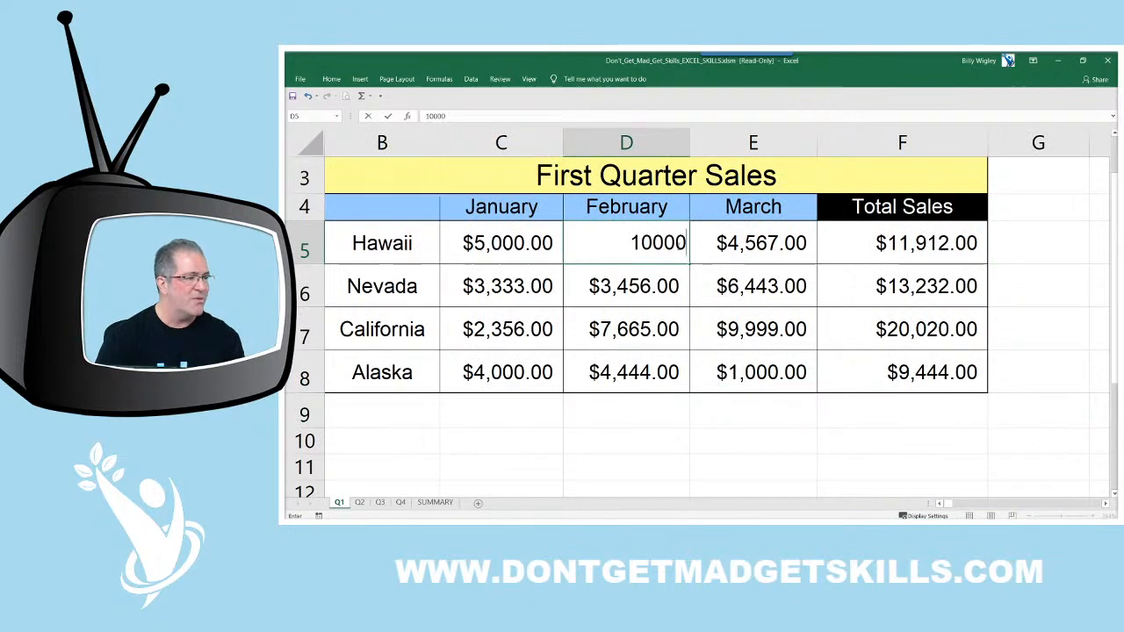
key(Return)
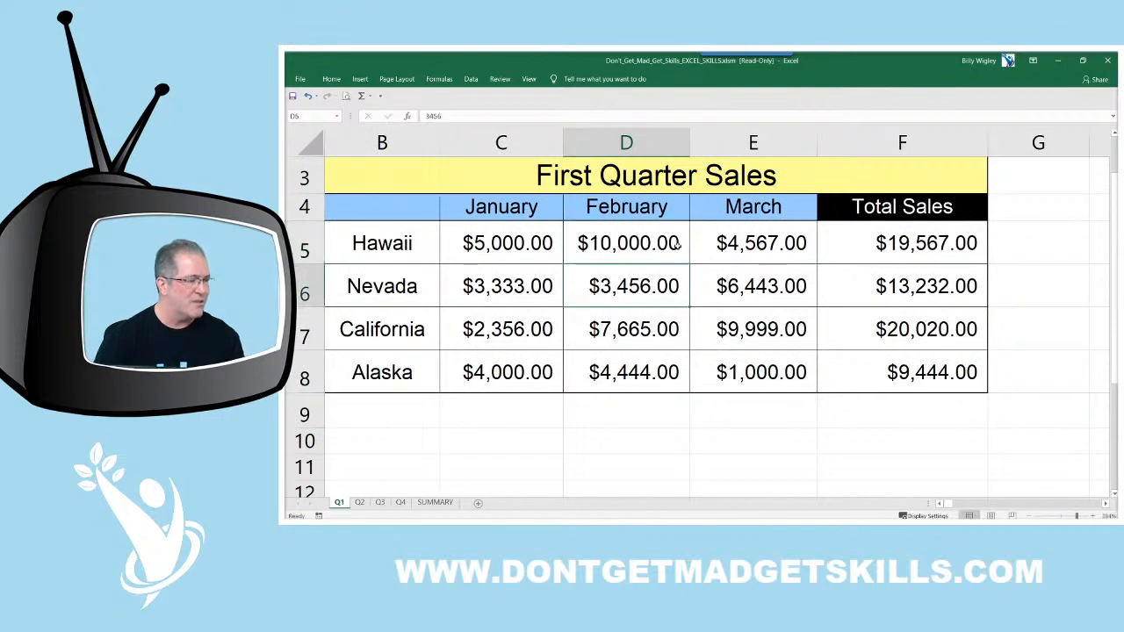
click(436, 503)
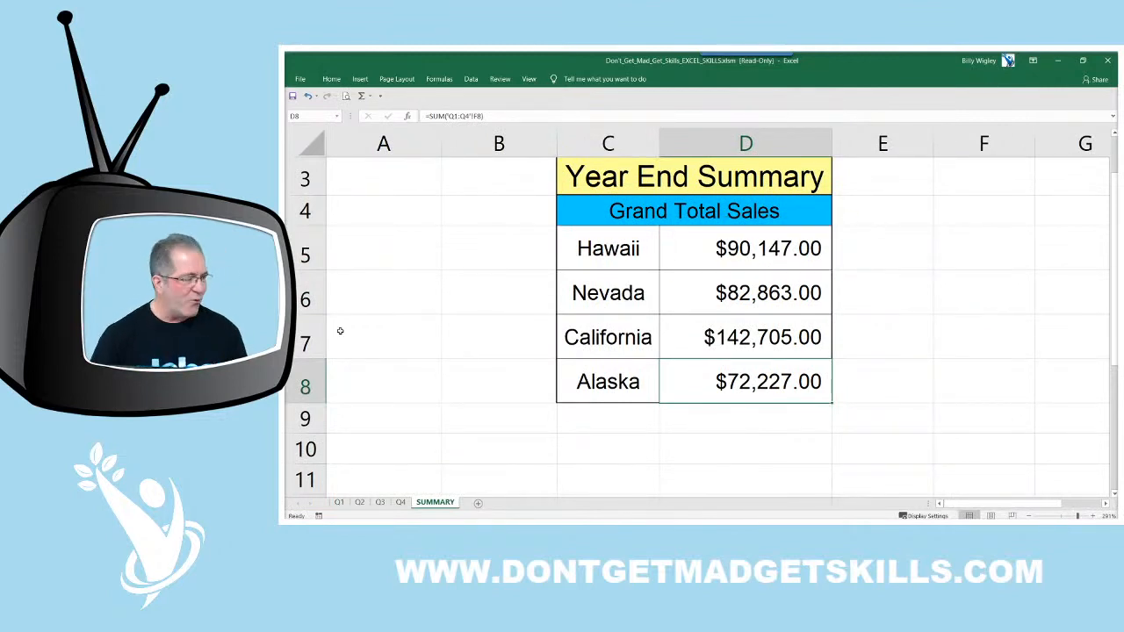
Undo the three sales edits made on the Q1 sheet and check the grand totals on the SUMMARY sheet
click(339, 502)
click(316, 97)
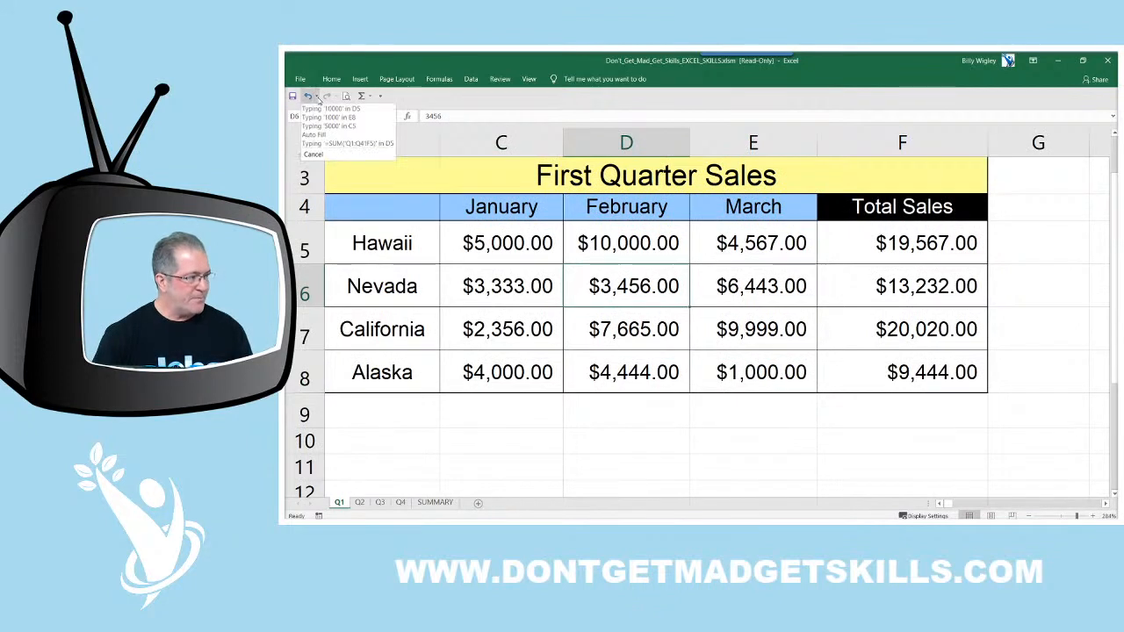
click(330, 142)
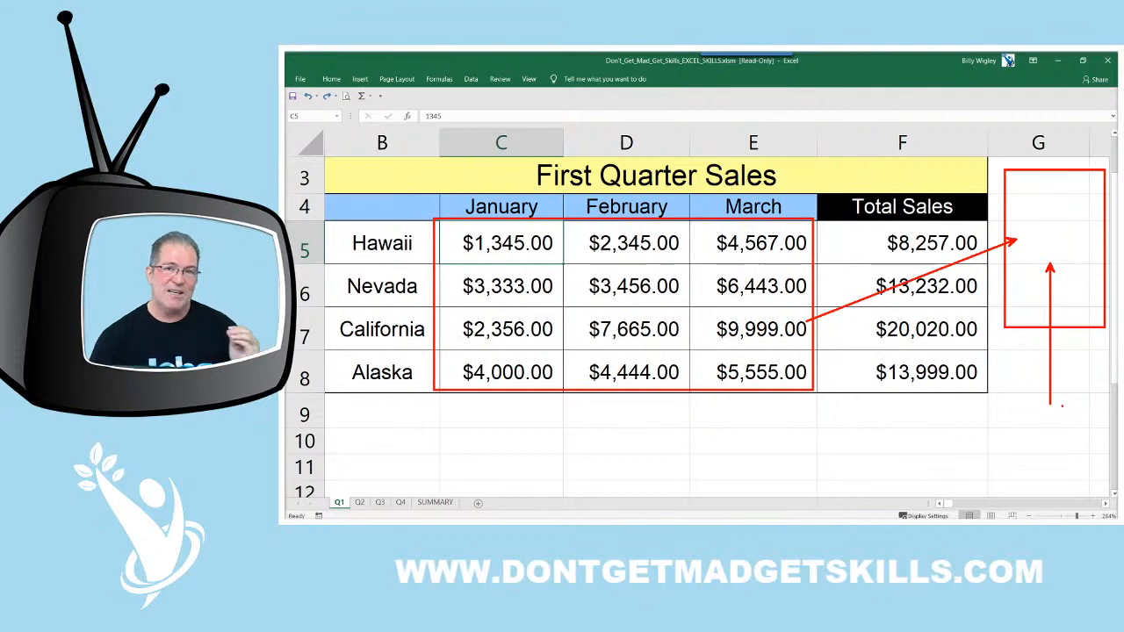
click(434, 502)
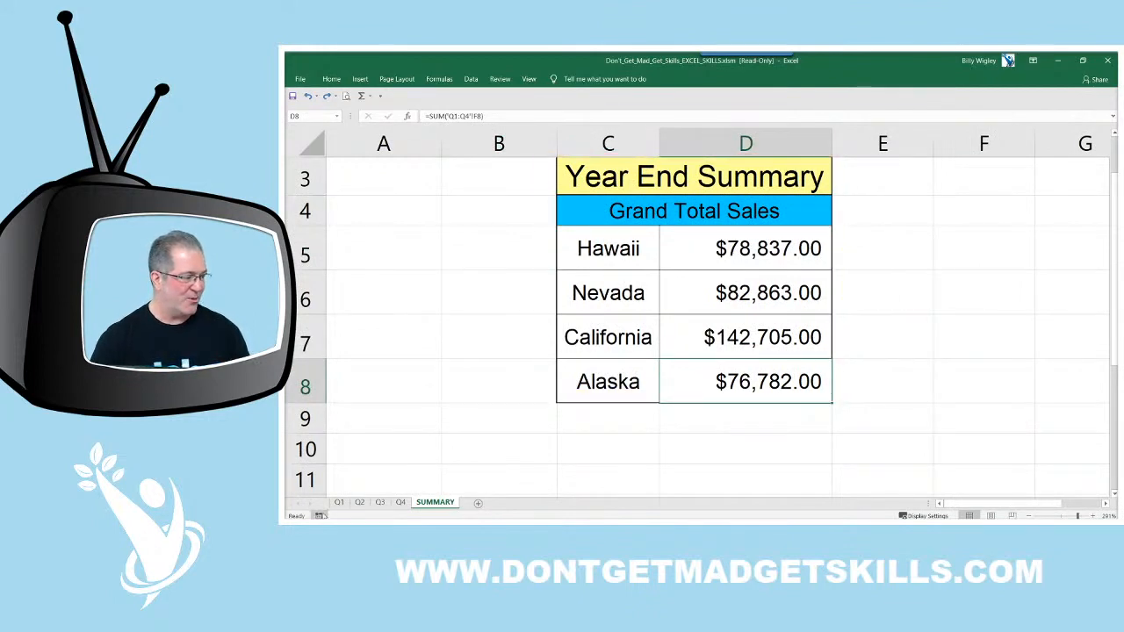
Go to the Q1 sheet and open the Quick Access Toolbar customisation with All Commands as the command source
click(339, 502)
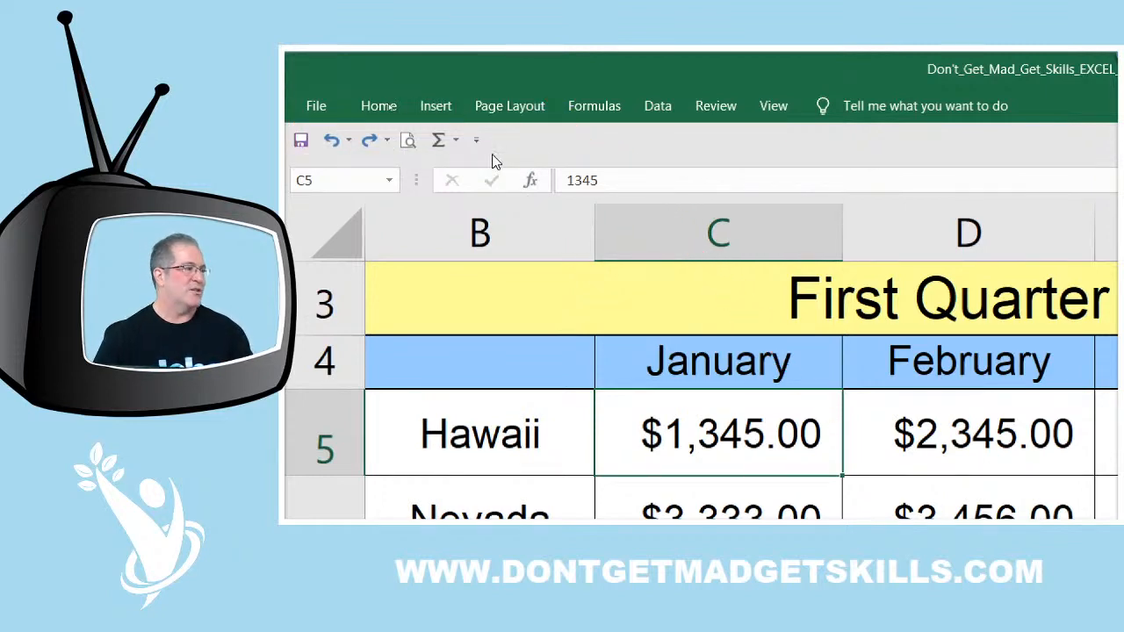
right_click(442, 147)
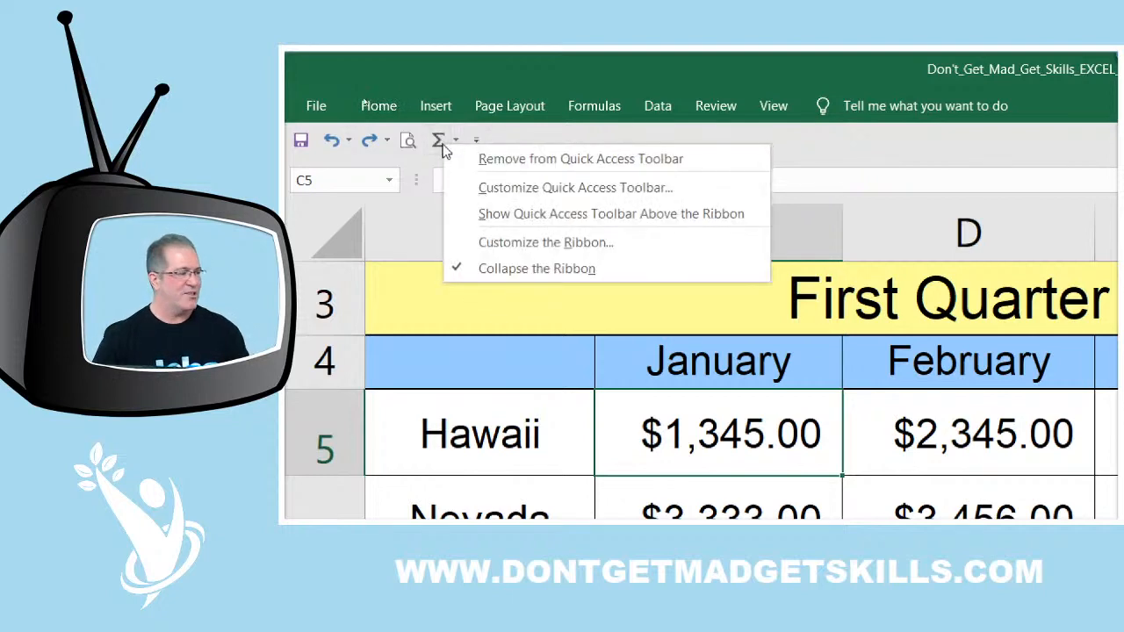
click(631, 194)
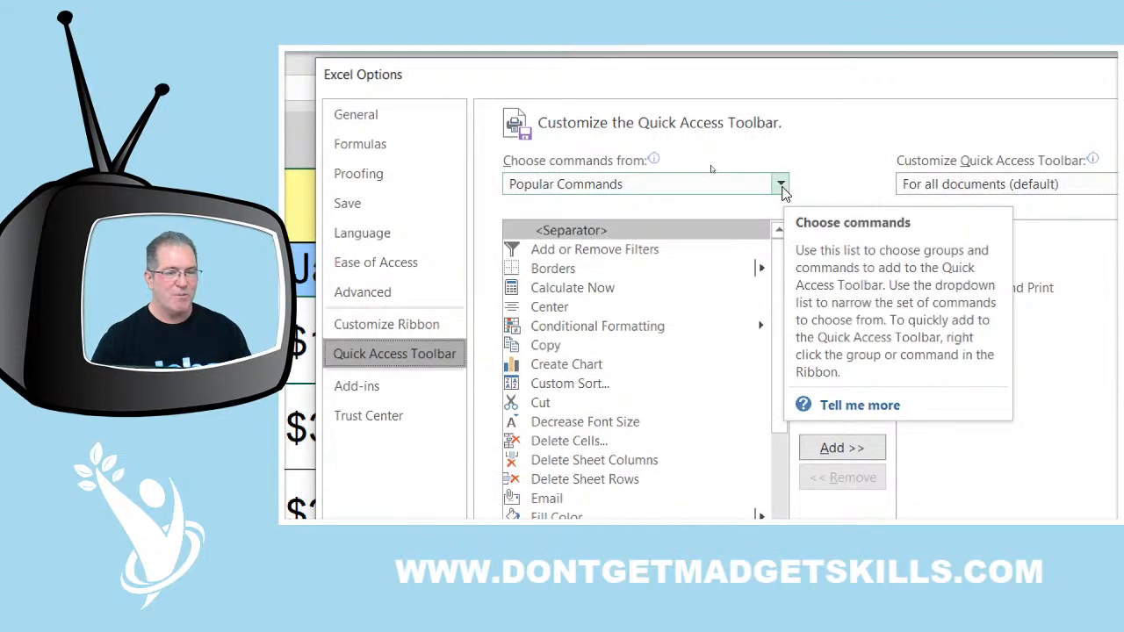
click(781, 185)
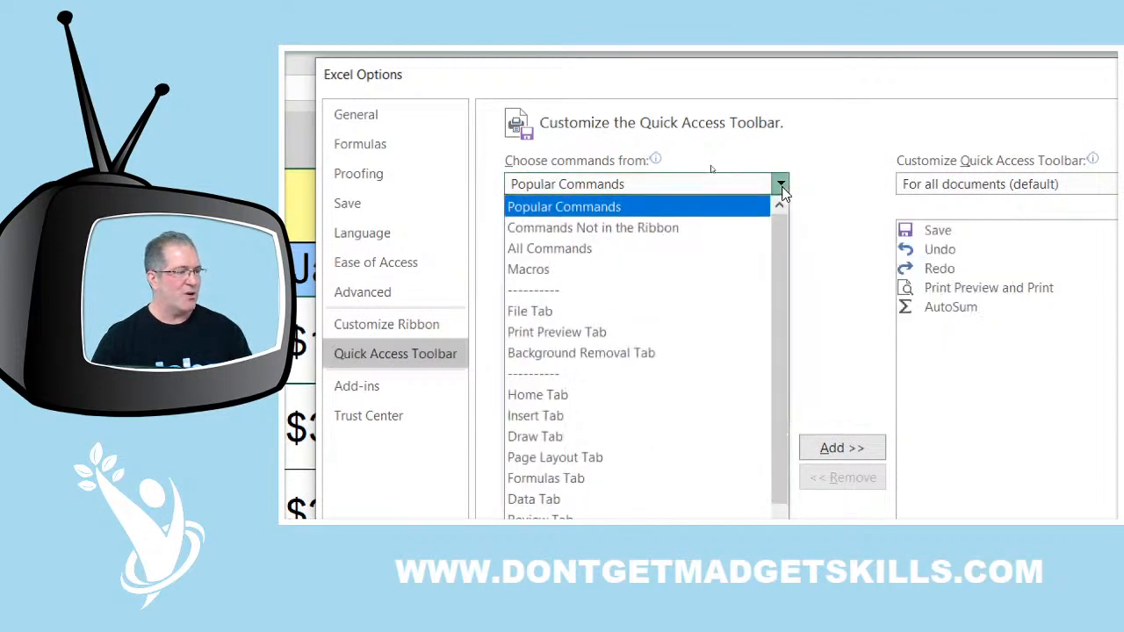
click(719, 252)
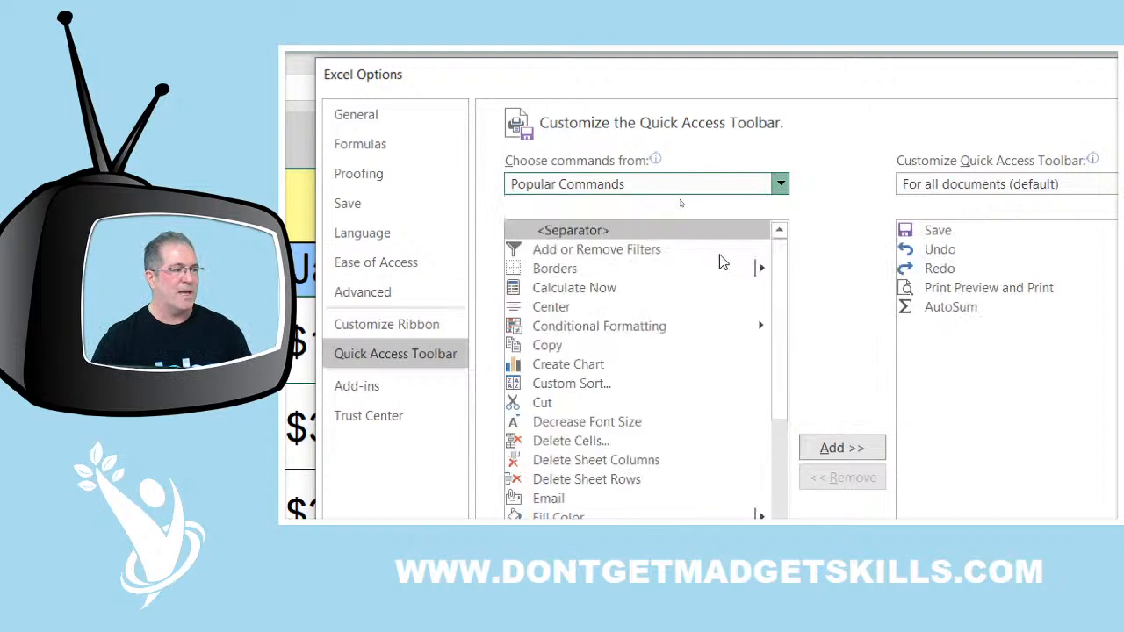
Add the Camera command to the Quick Access Toolbar after AutoSum and apply the change
scroll(659, 283, down, 4)
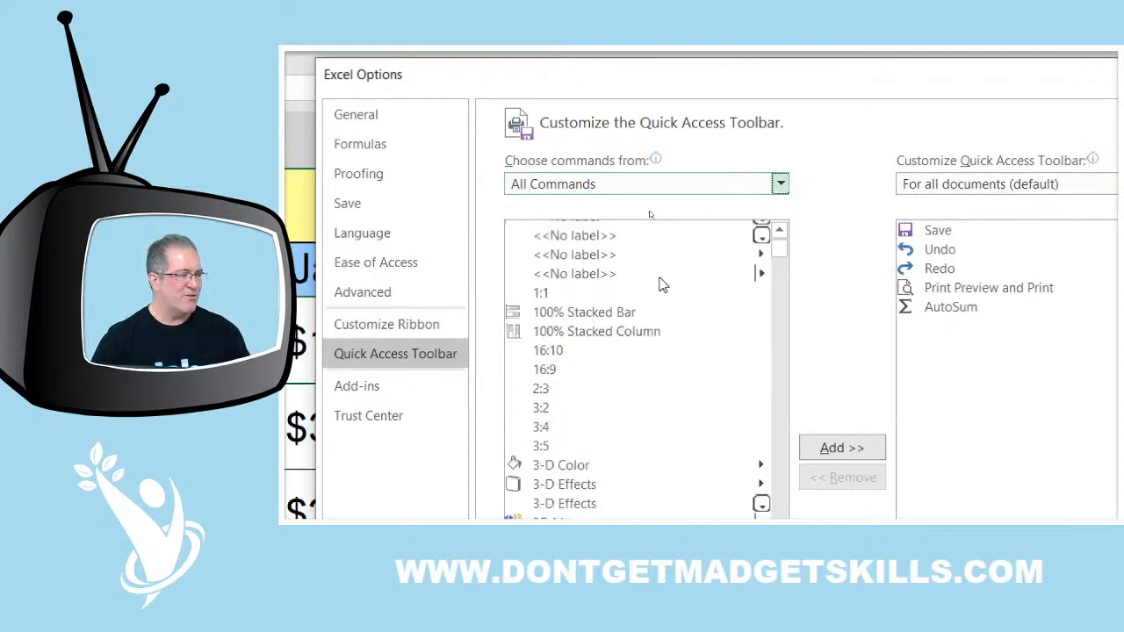
click(612, 256)
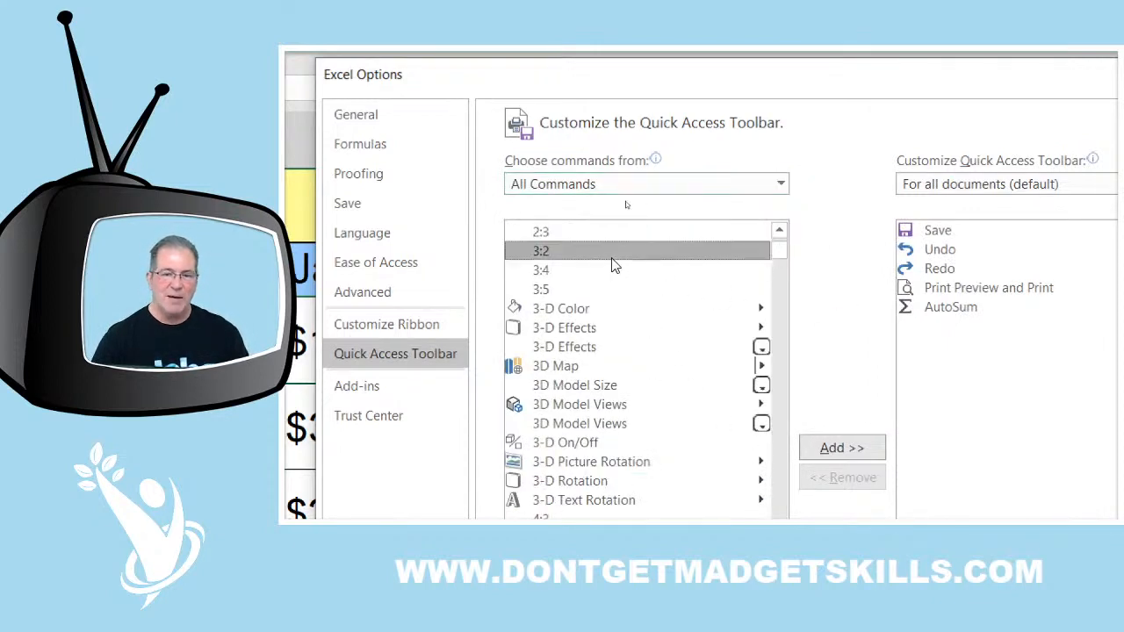
scroll(614, 266, down, 15)
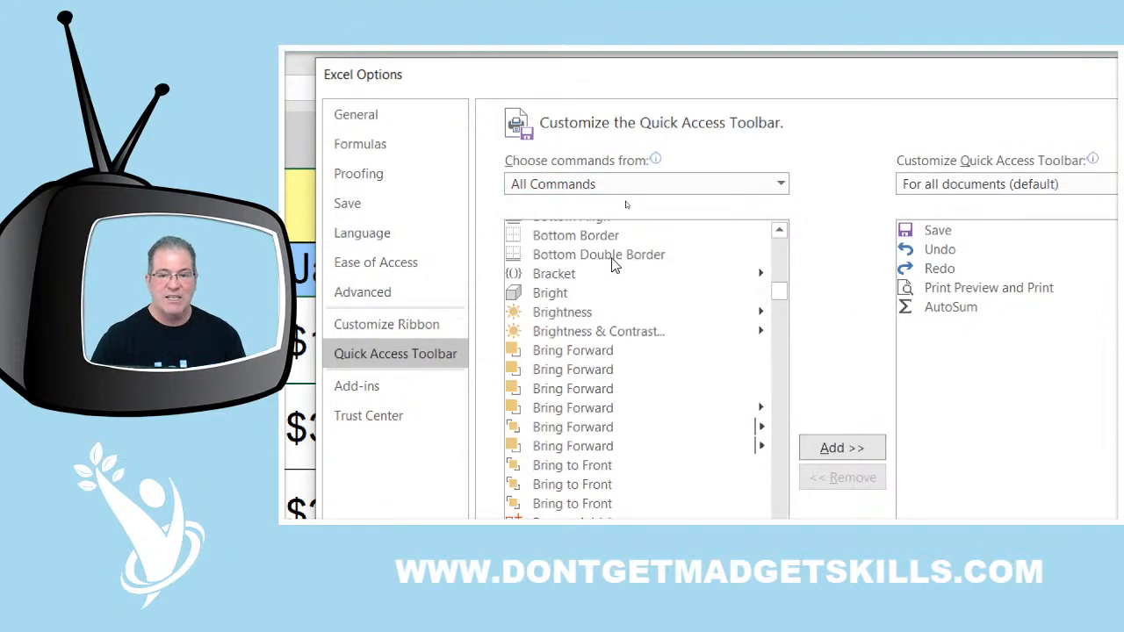
scroll(615, 266, down, 12)
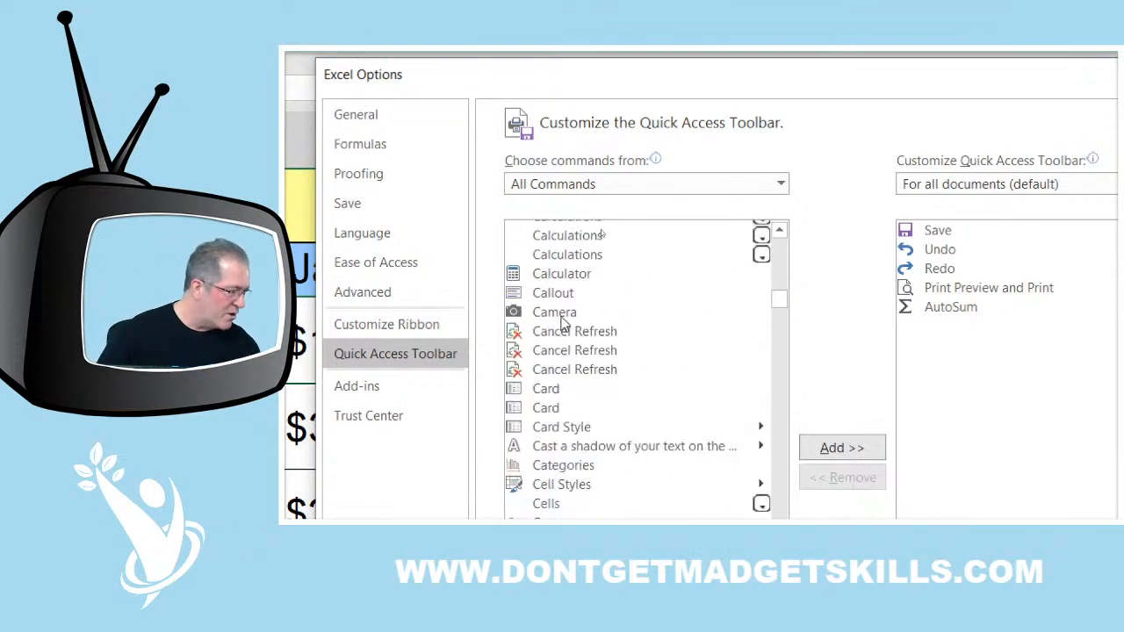
click(563, 316)
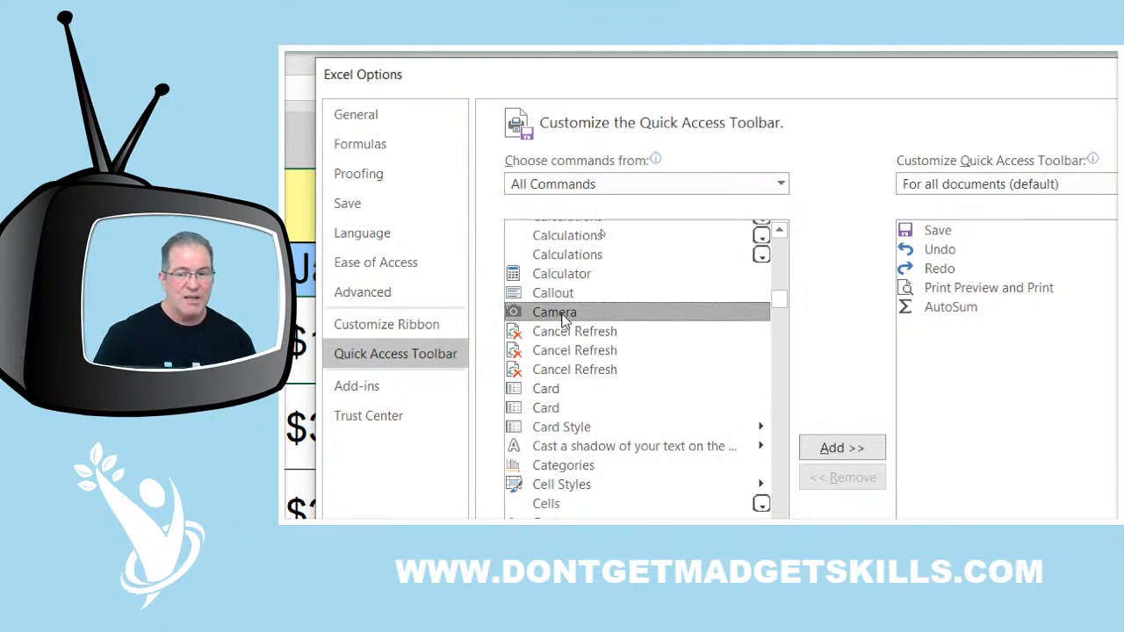
double_click(563, 317)
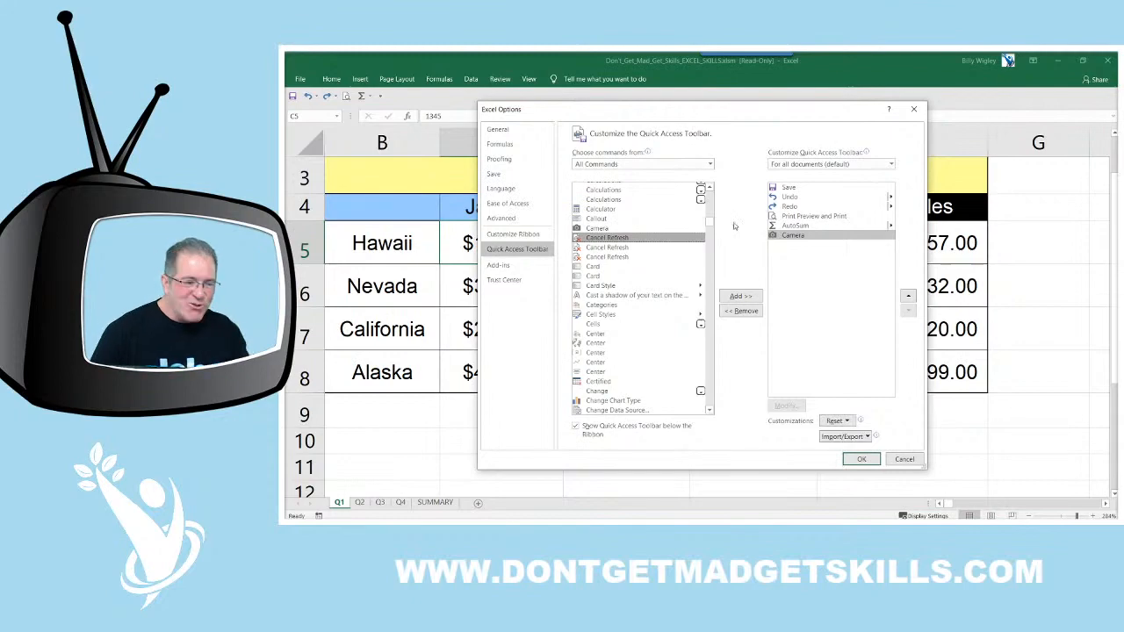
click(870, 460)
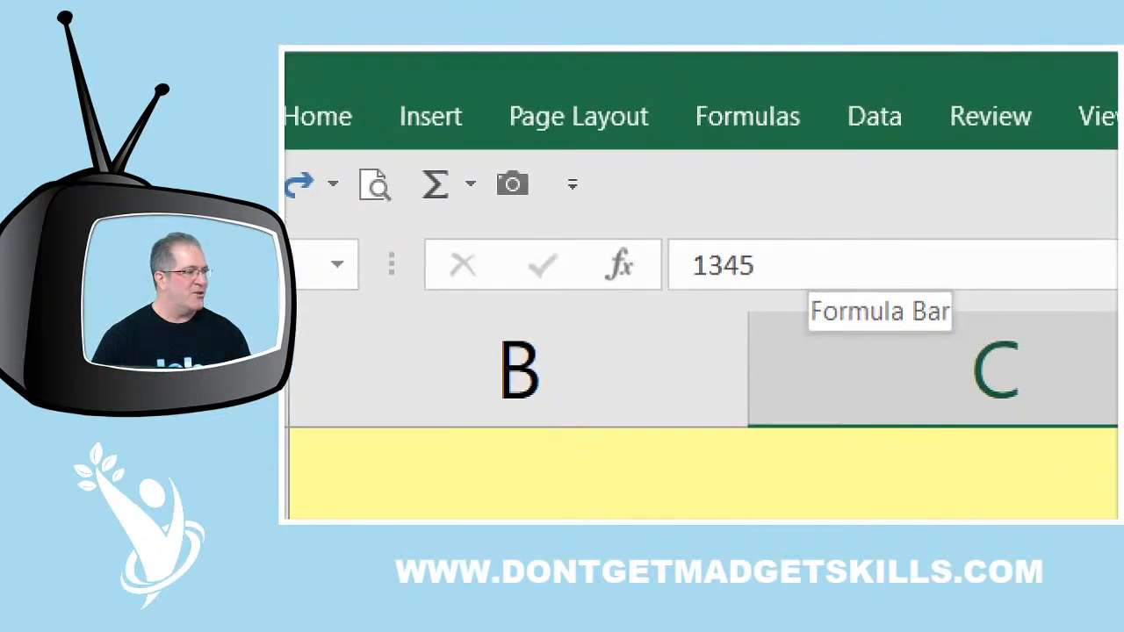
drag(535, 244, 607, 236)
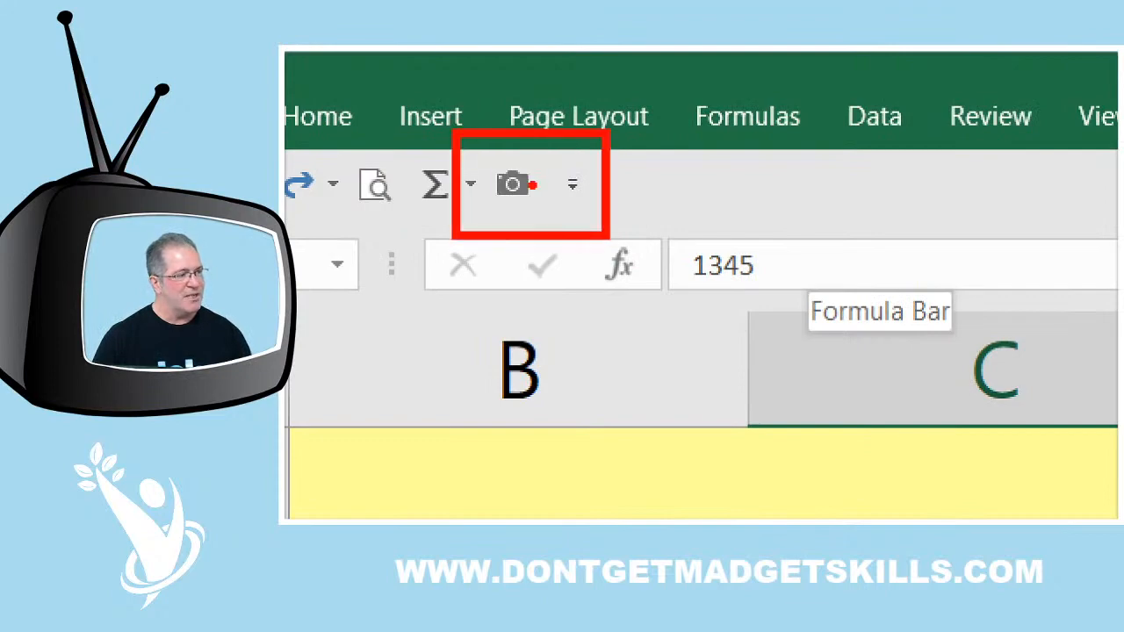
drag(535, 185, 828, 282)
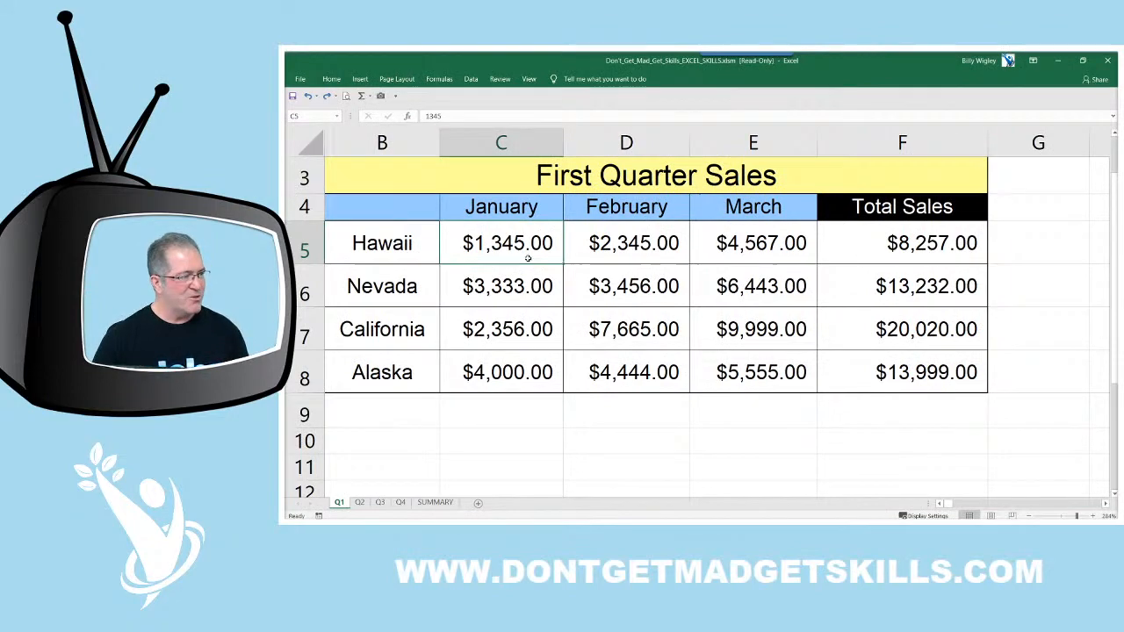
Capture the Year End Summary table, cells C3 to D8 on the SUMMARY sheet, with the Camera tool
scroll(528, 258, down, 3)
scroll(528, 258, down, 1)
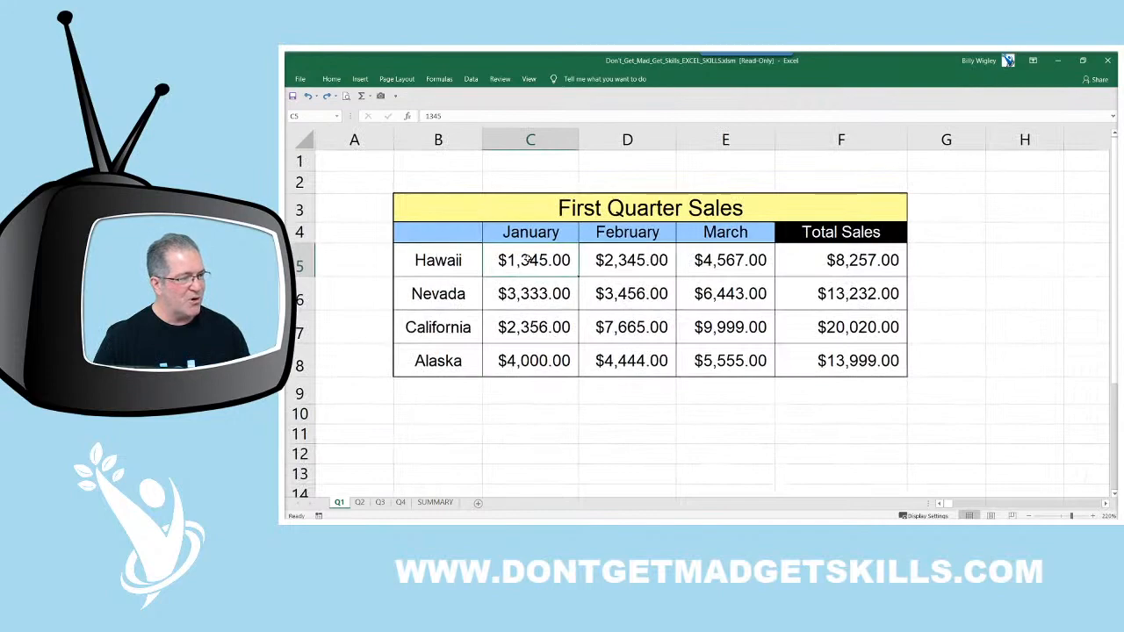
scroll(528, 259, down, 1)
scroll(528, 258, up, 1)
scroll(528, 258, down, 2)
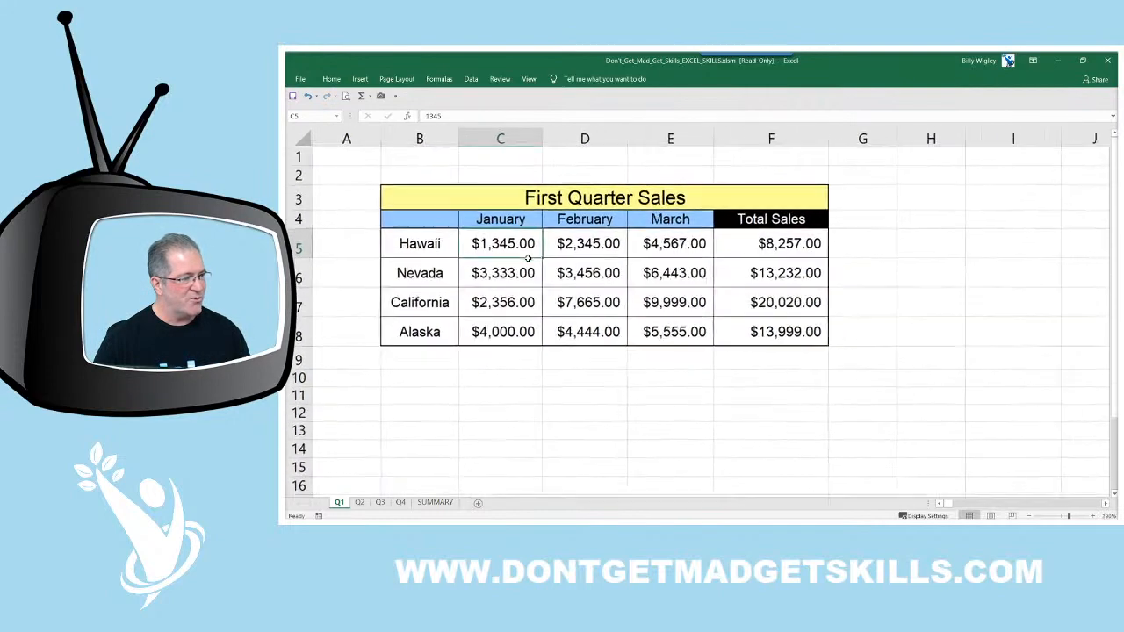
click(435, 502)
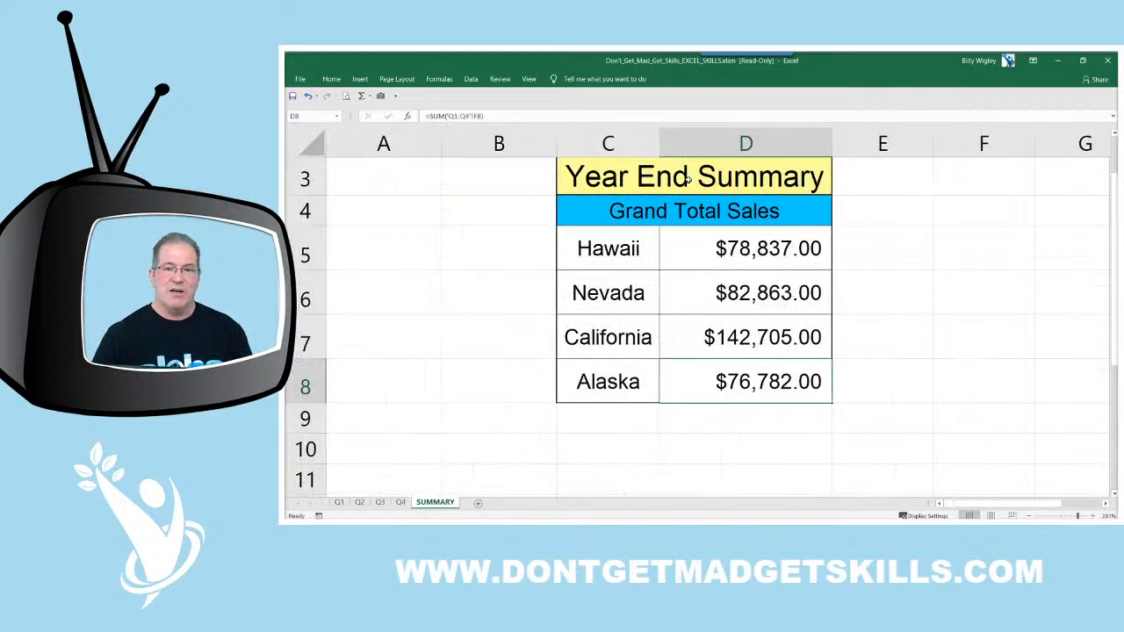
drag(691, 178, 683, 370)
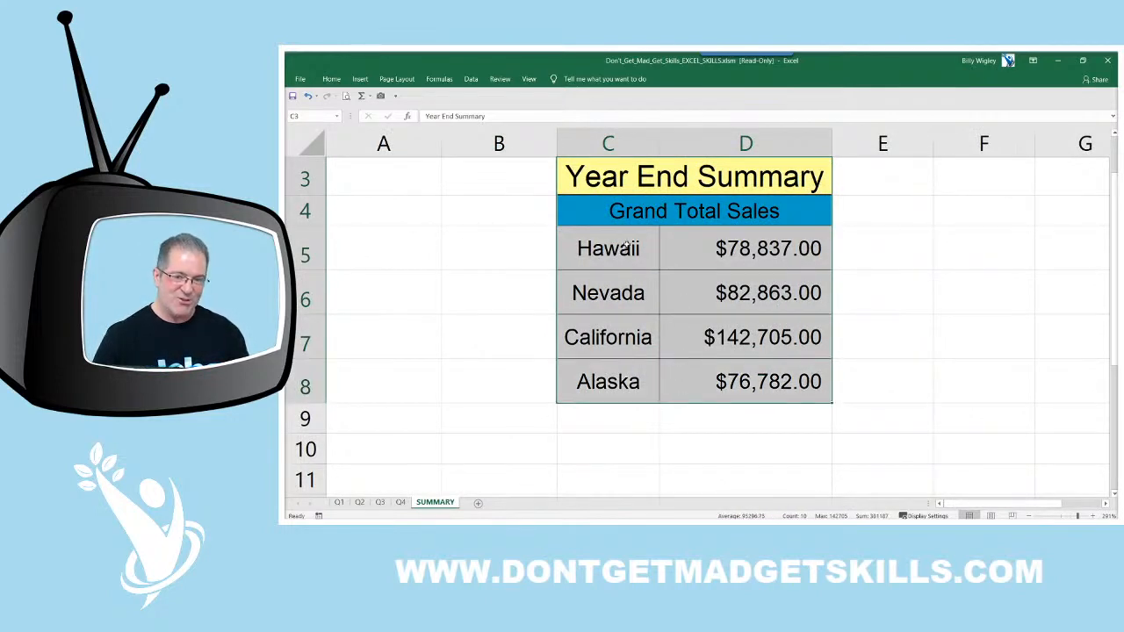
click(677, 182)
drag(677, 182, 681, 380)
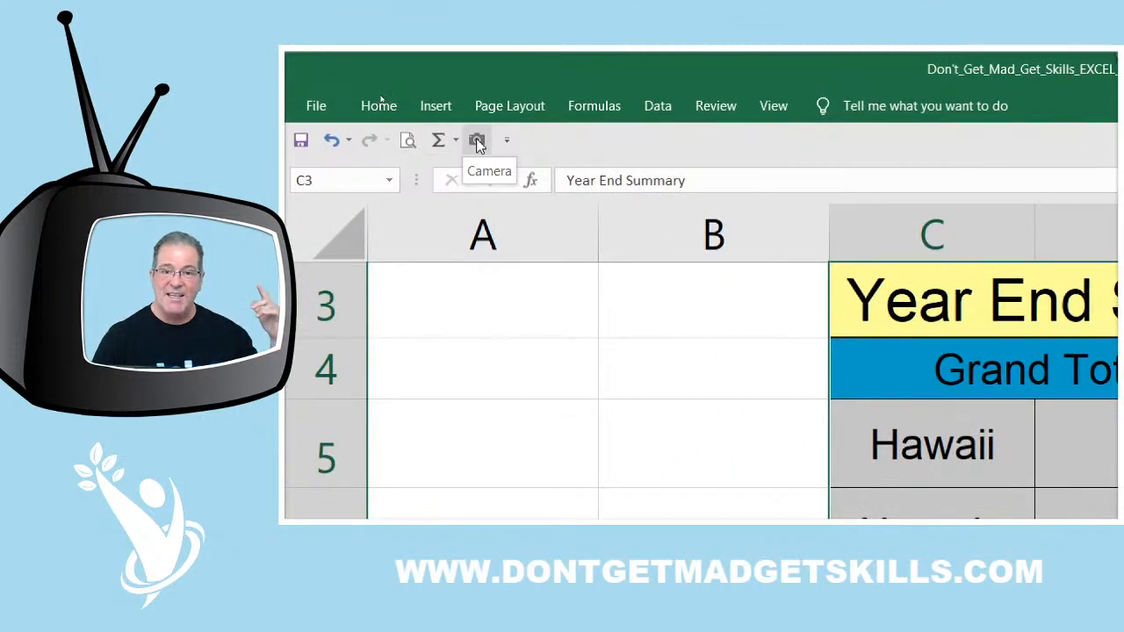
click(476, 141)
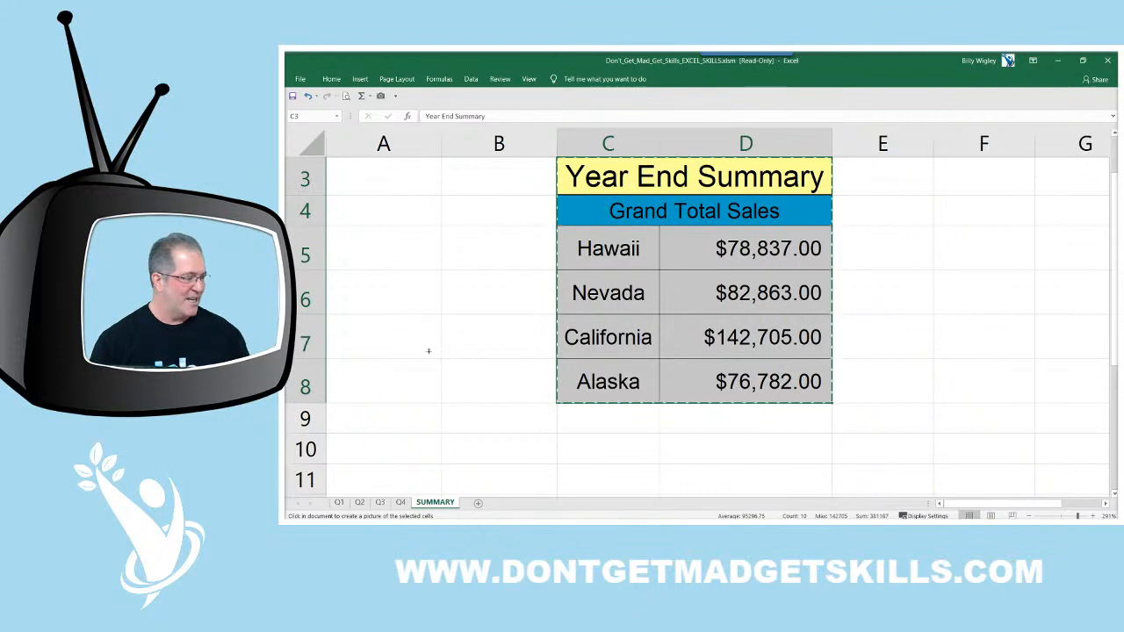
Place the captured summary picture on the Q1 sheet beside the First Quarter Sales table, aligned with the table's upper edge
click(339, 502)
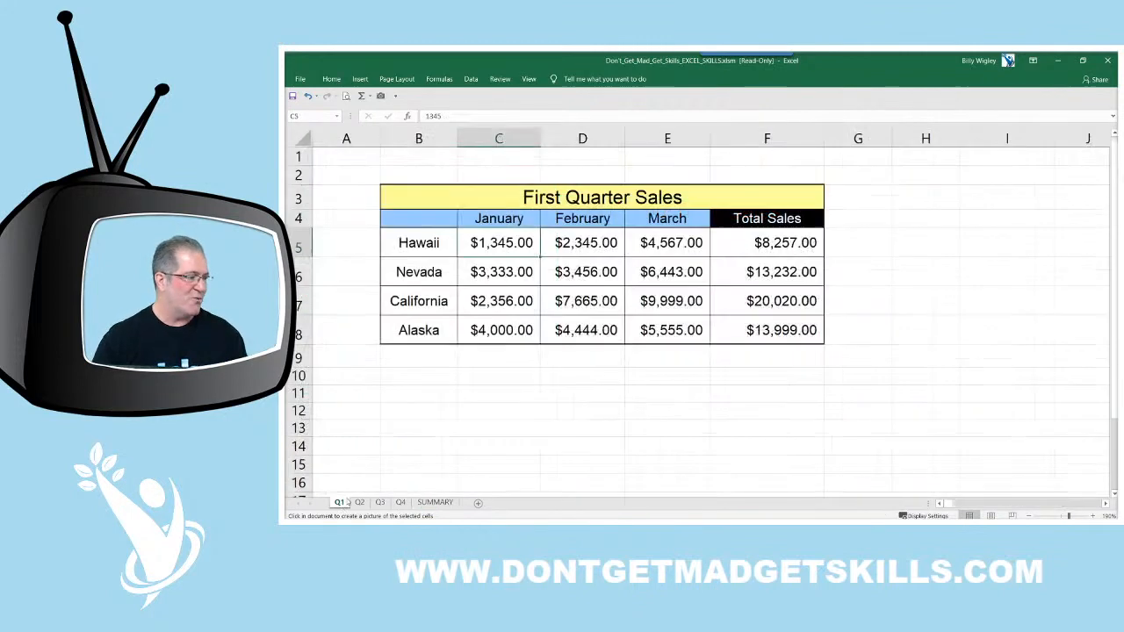
click(867, 191)
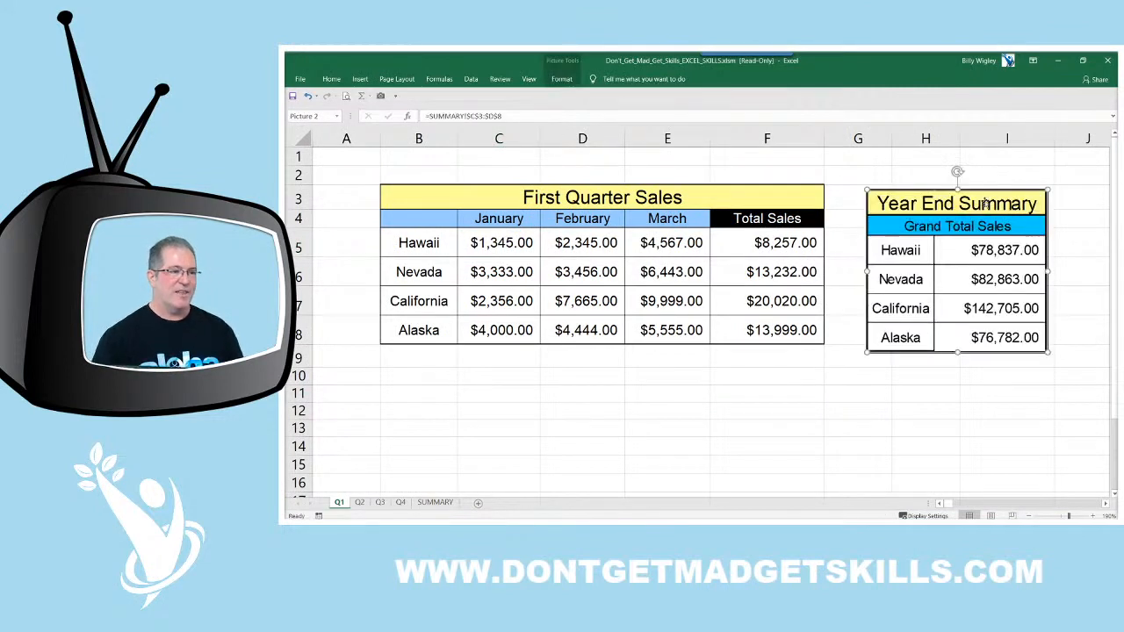
mouse_move(986, 202)
mouse_down()
mouse_move(896, 350)
mouse_move(976, 199)
mouse_move(966, 196)
mouse_up()
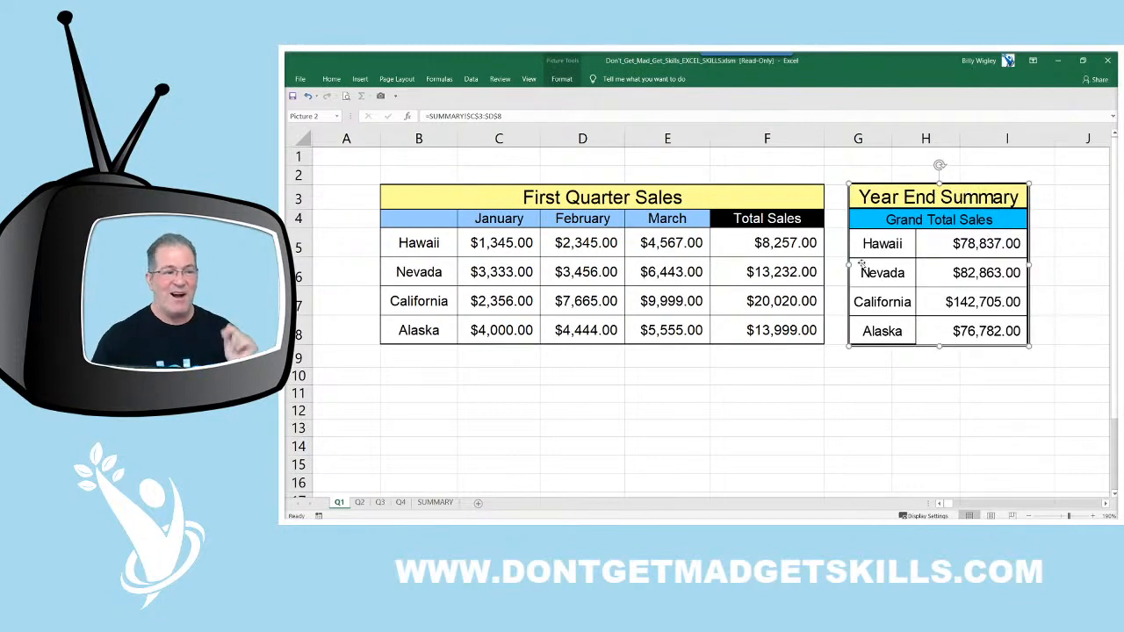
Set Hawaii's January sales on the Q1 sheet to 5000 to test the linked summary picture
click(499, 247)
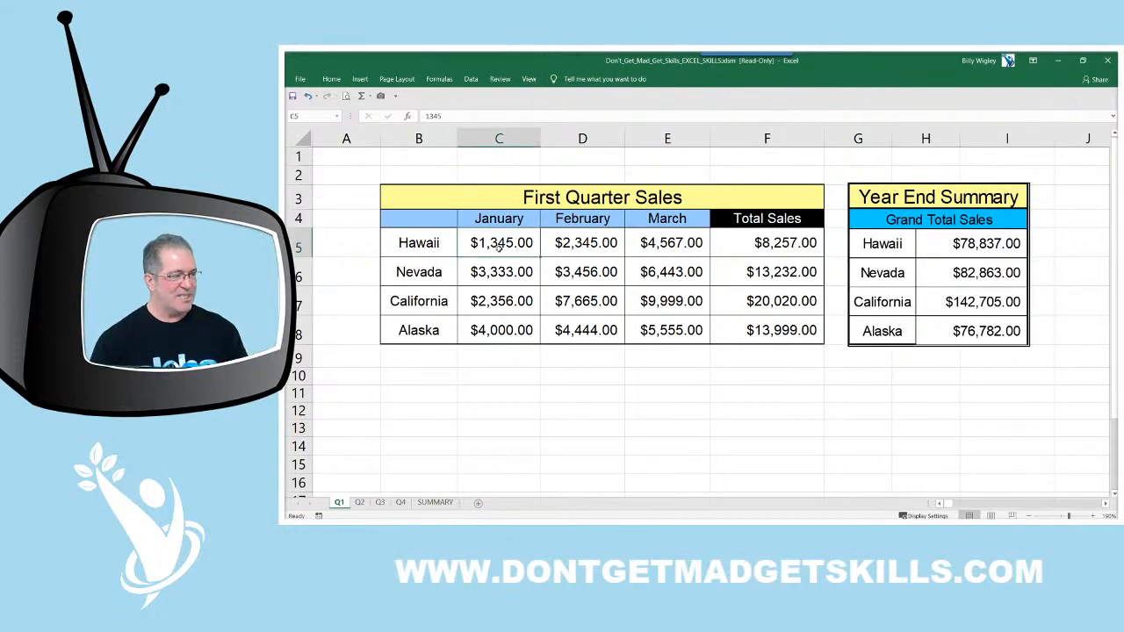
text(5000)
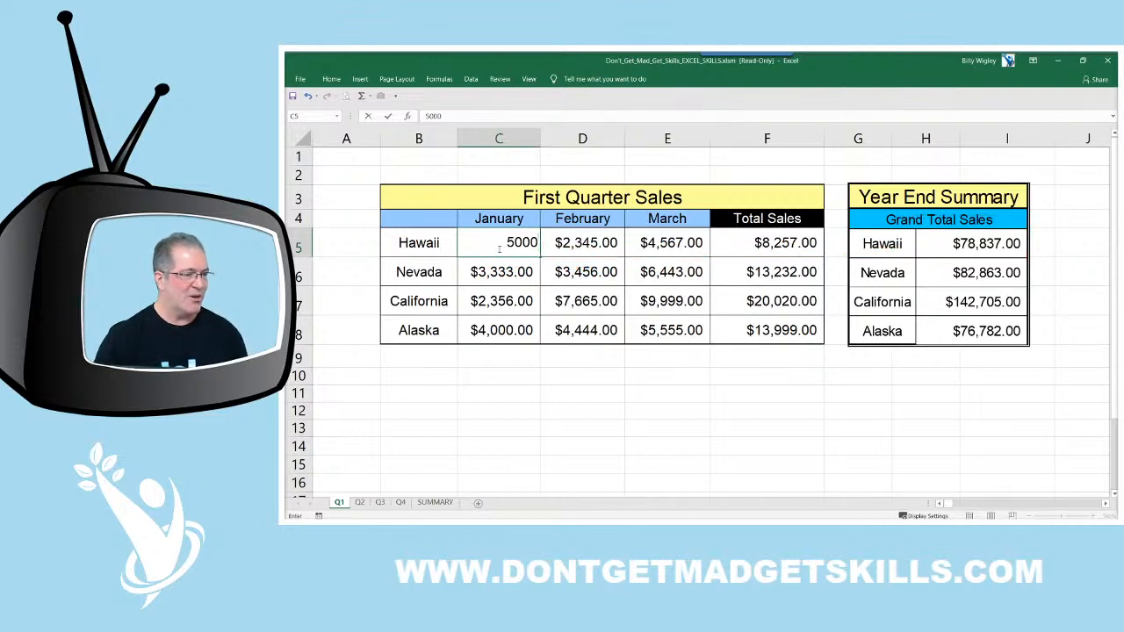
key(Return)
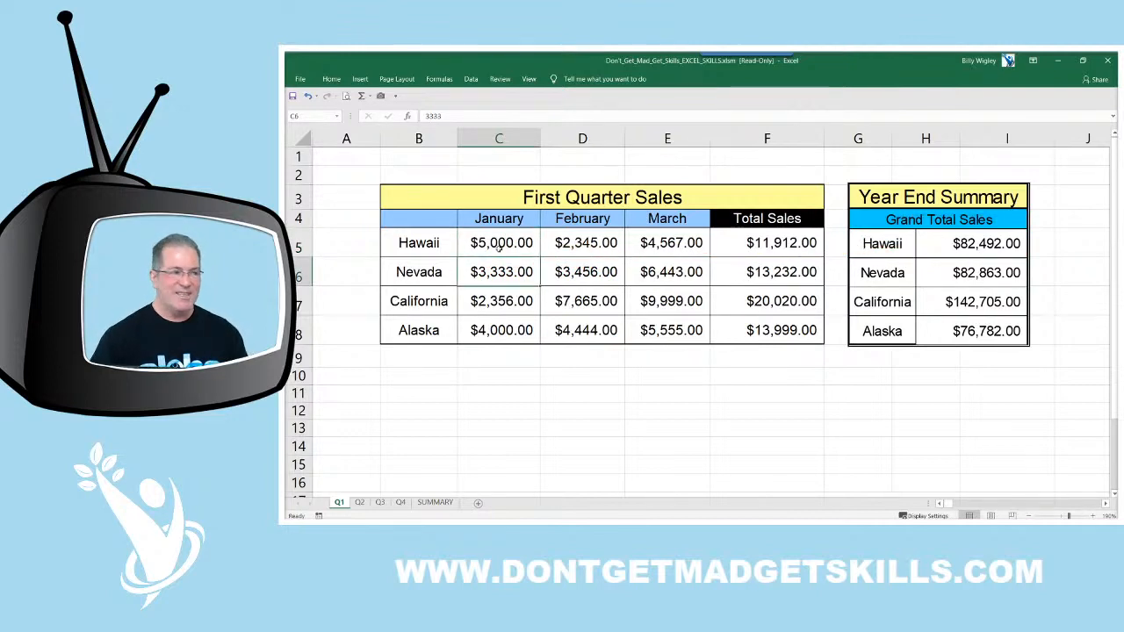
Set Alaska's March sales in the First Quarter Sales table to 1000
click(672, 330)
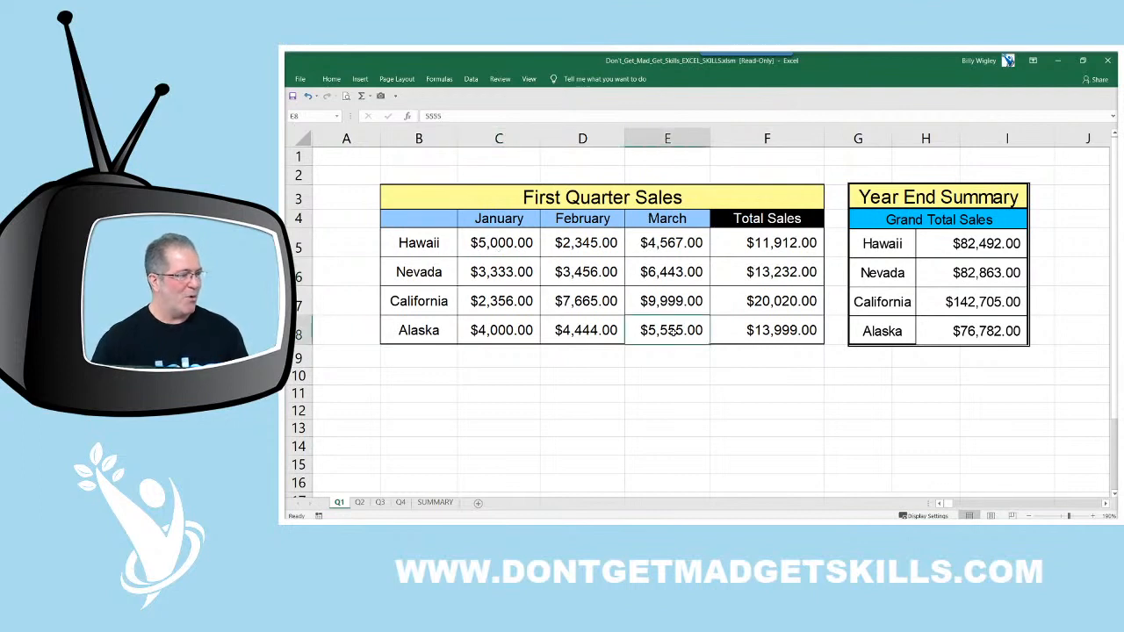
text(1)
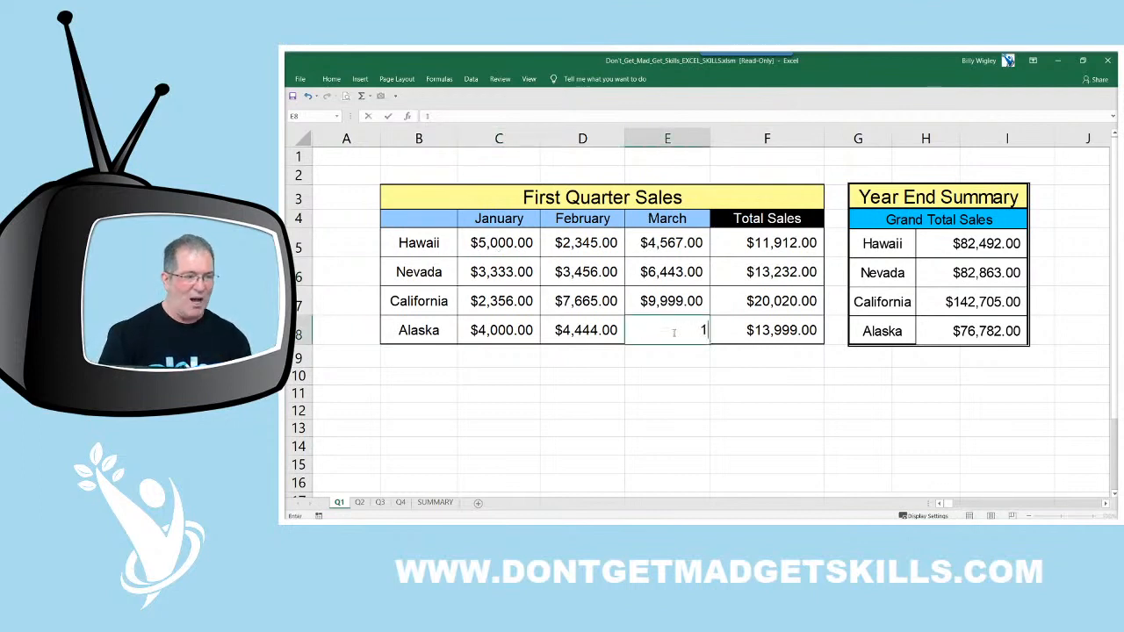
text(000)
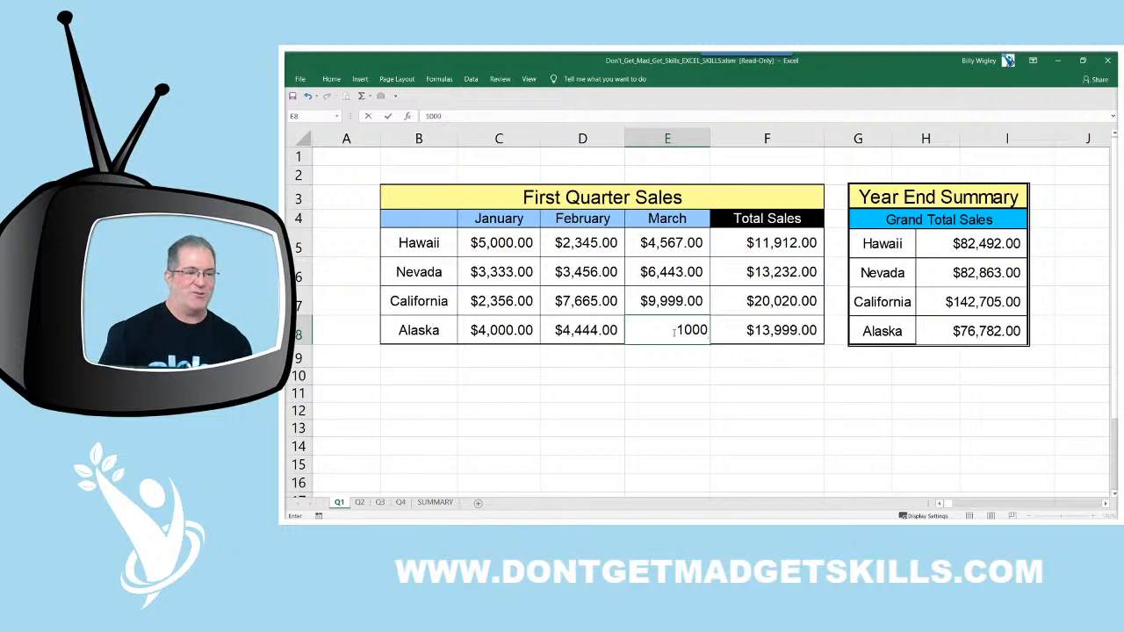
key(Return)
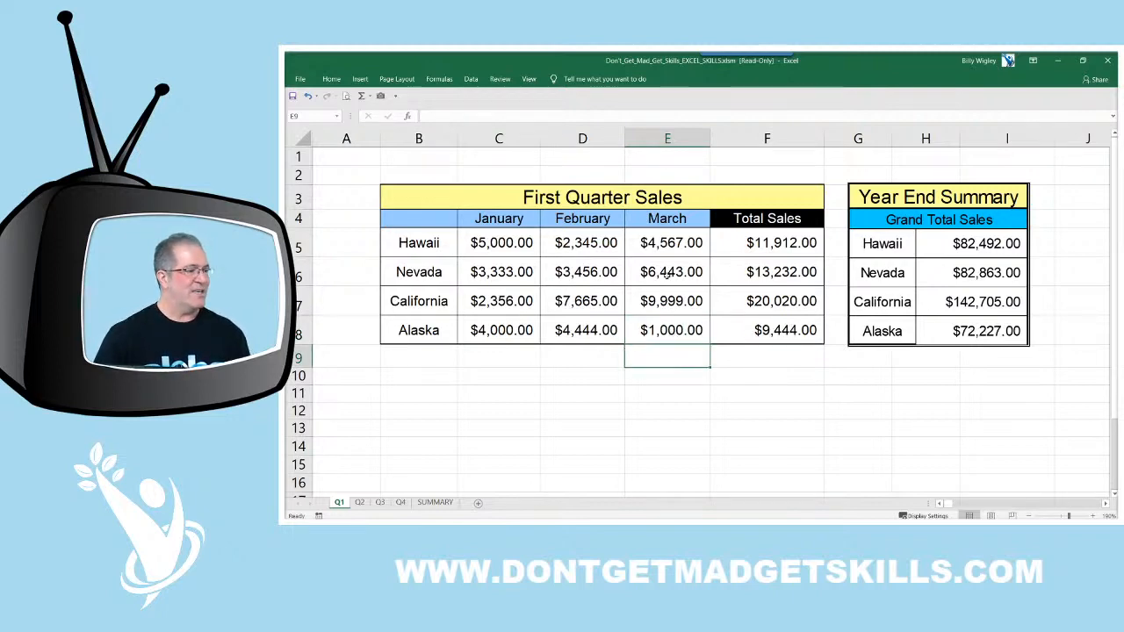
Set Nevada's March sales in the First Quarter Sales table to 20000
click(667, 275)
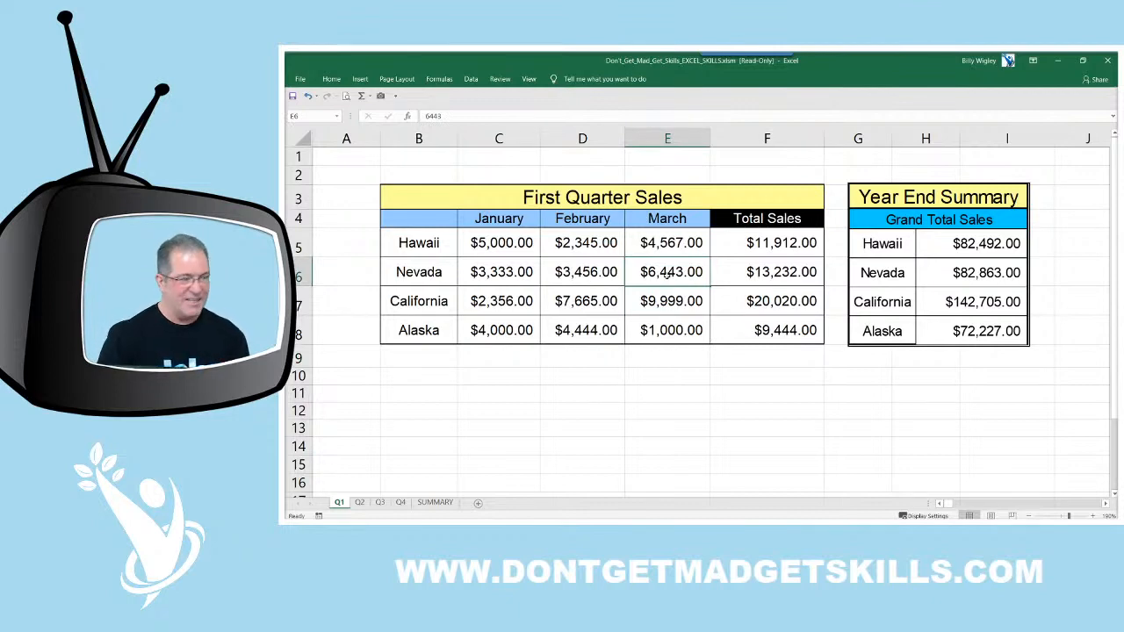
text(200)
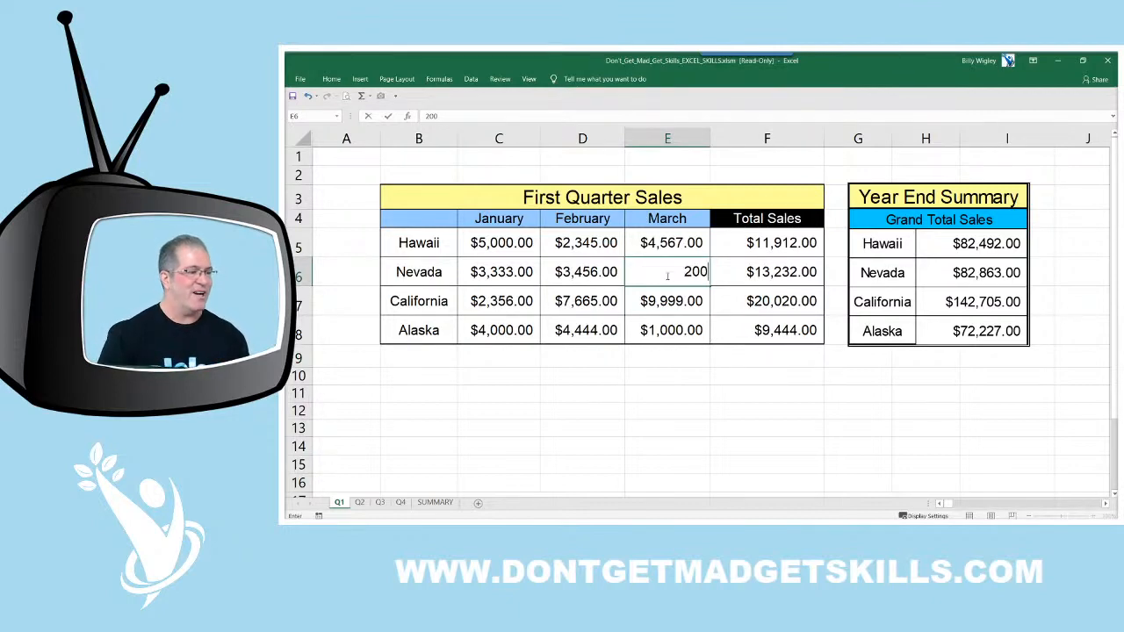
text(00)
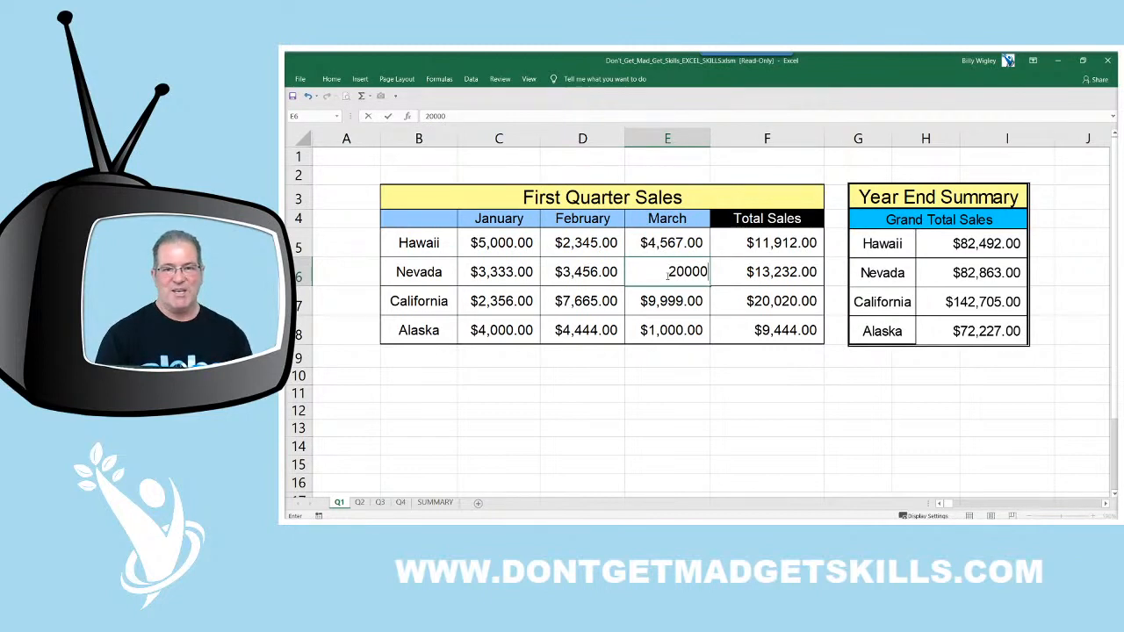
key(Return)
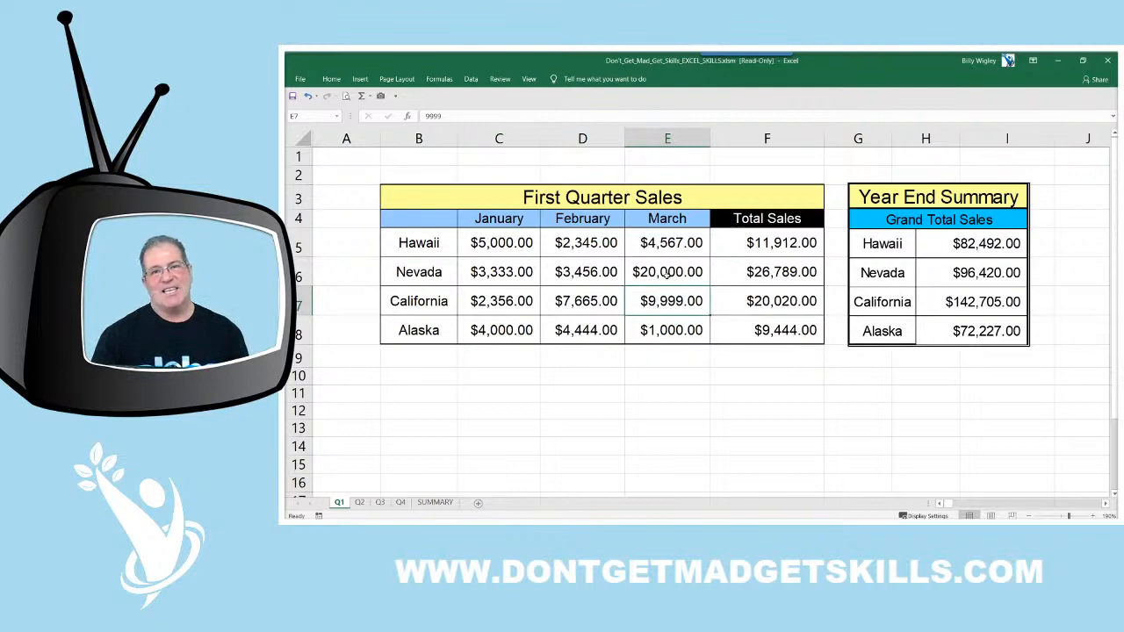
mouse_move(827, 524)
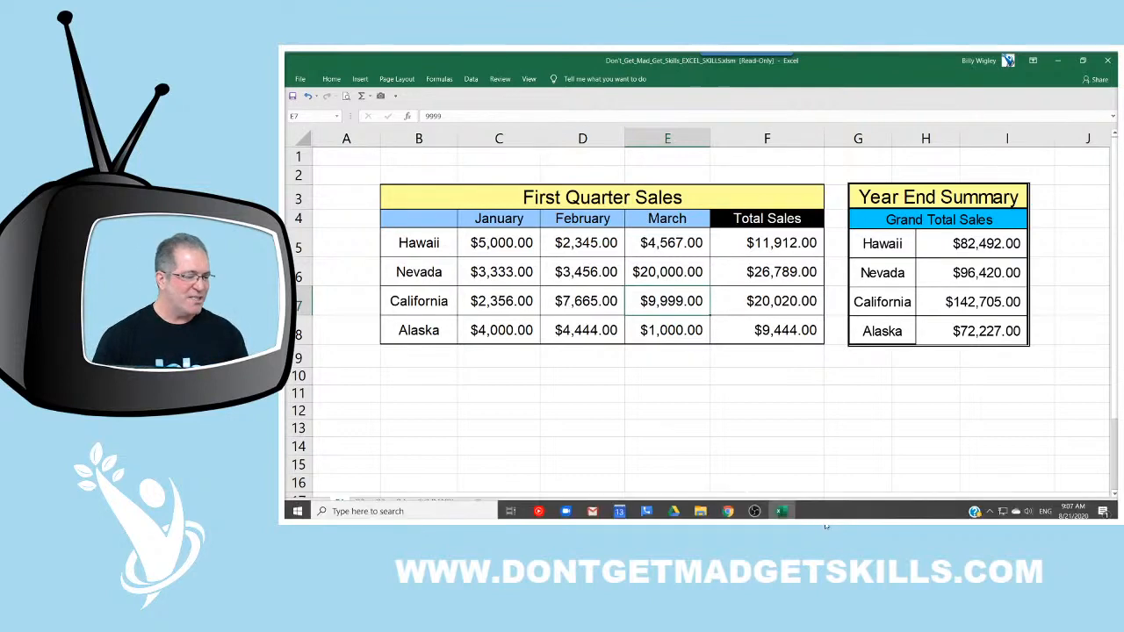
Switch to the Get Skills! window in Google Chrome and look through the "Calculating Your Data - Ease Into Functions" webinar registration page
mouse_move(728, 511)
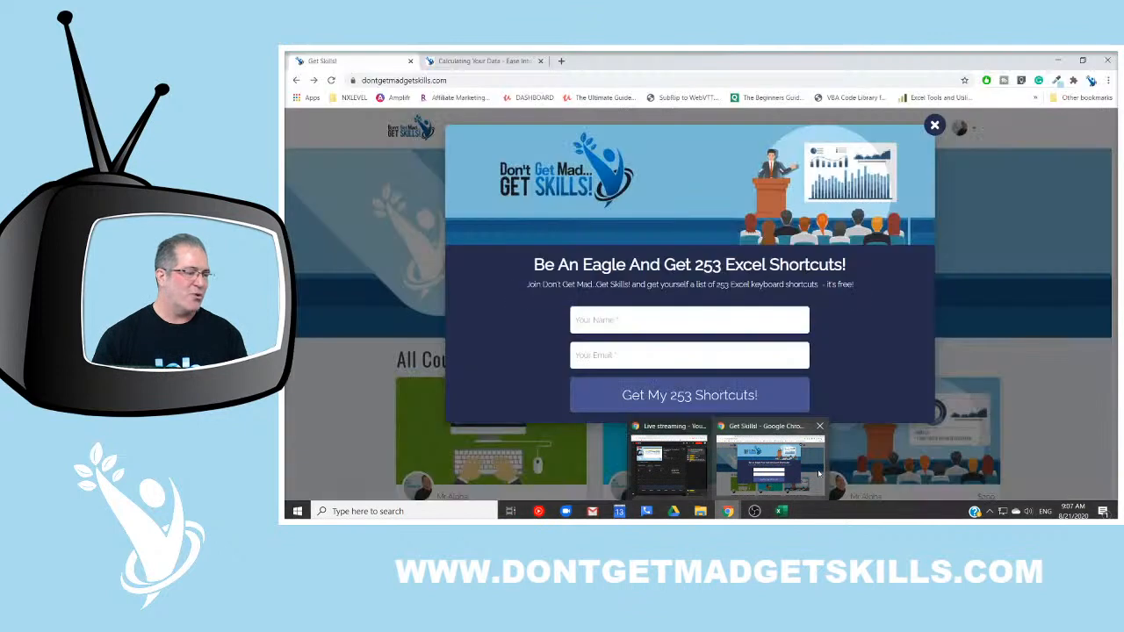
click(818, 474)
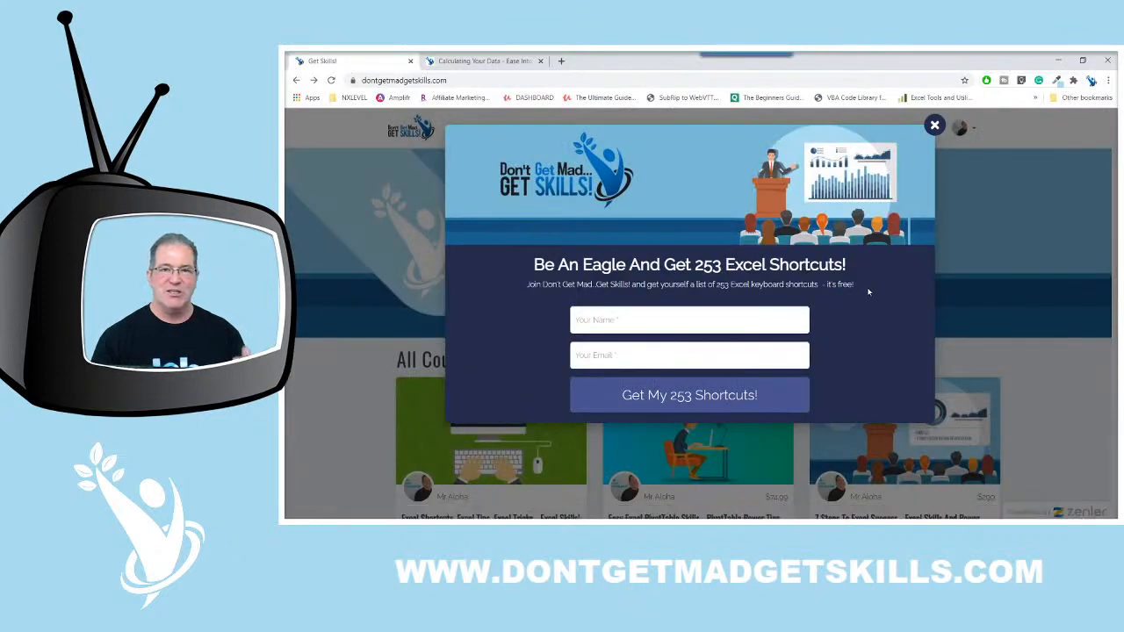
click(505, 61)
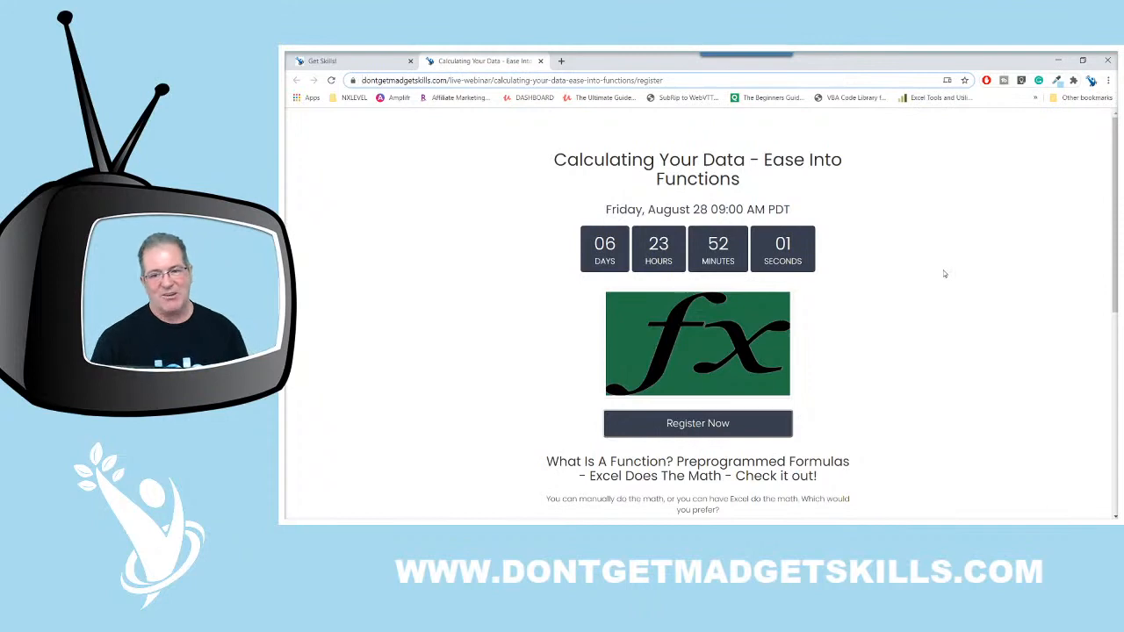
scroll(944, 275, down, 3)
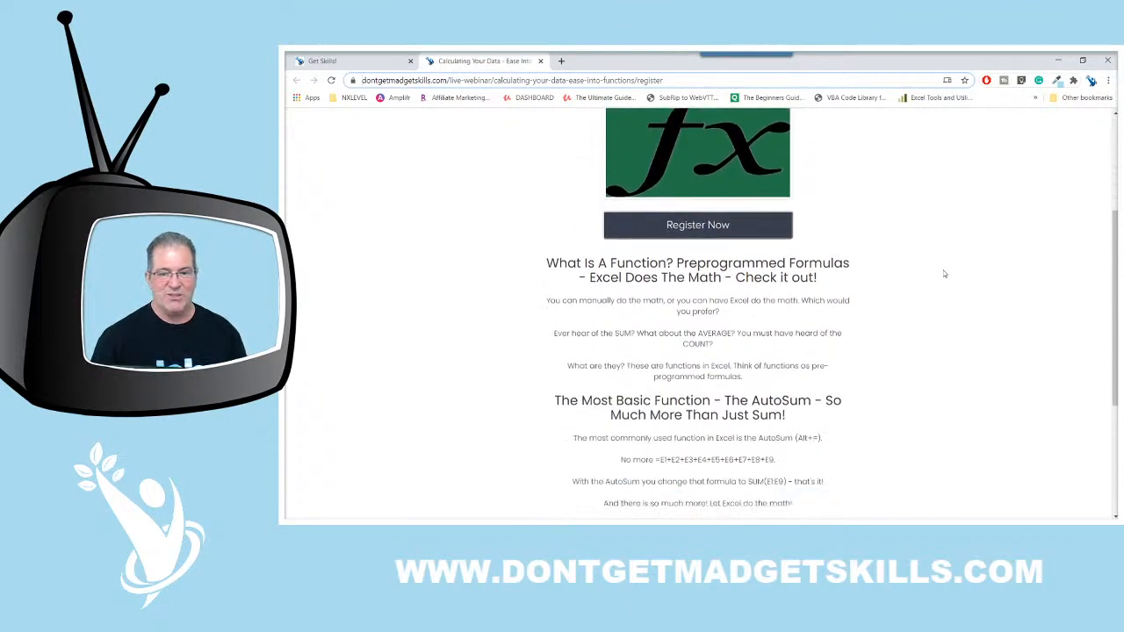
scroll(943, 276, up, 3)
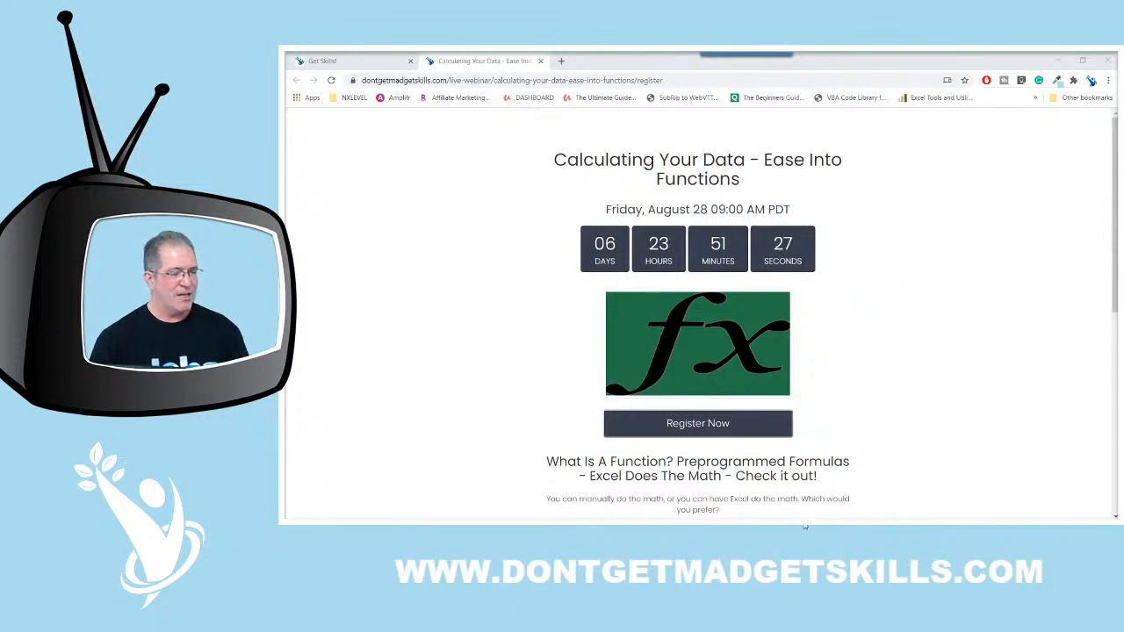
Switch back to the Excel workbook and delete the linked Year End Summary picture from the Q1 sheet
click(782, 511)
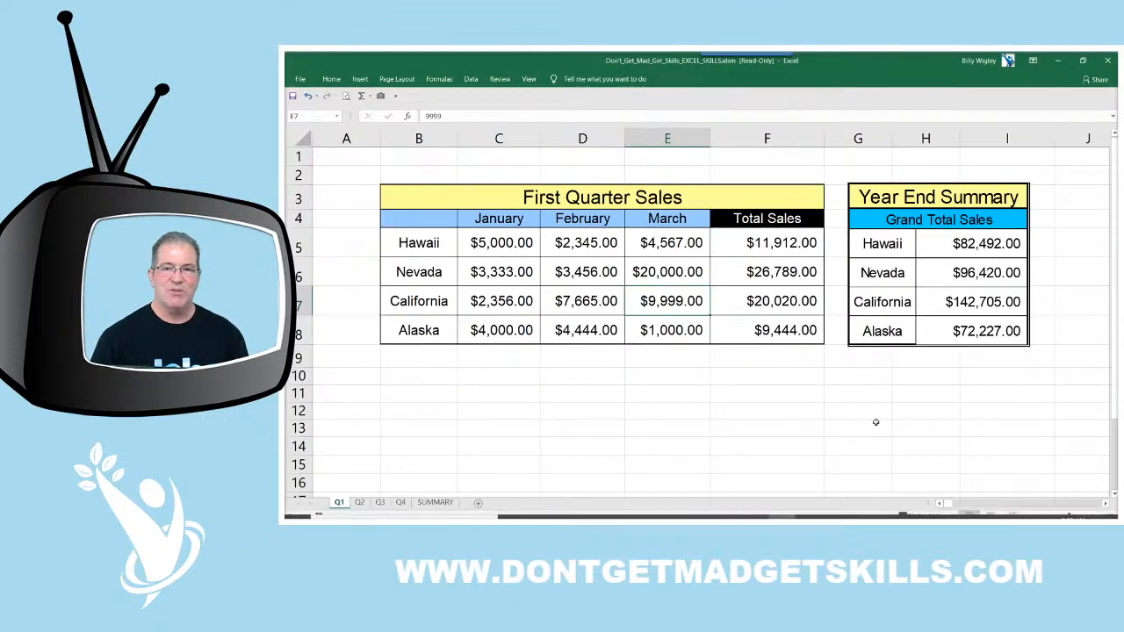
click(909, 277)
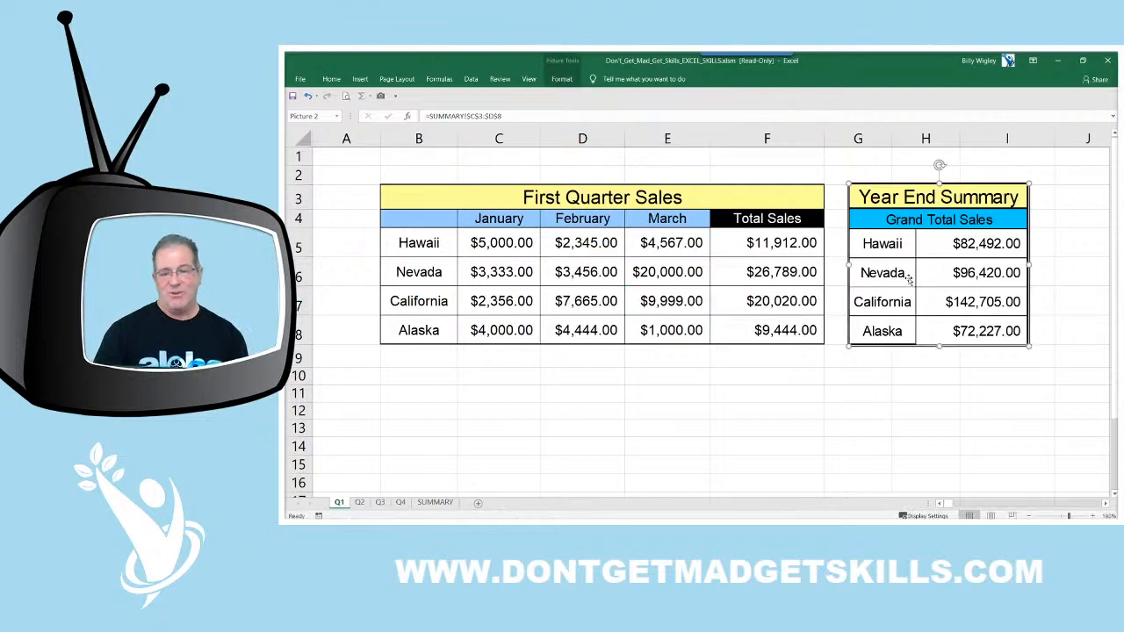
key(Delete)
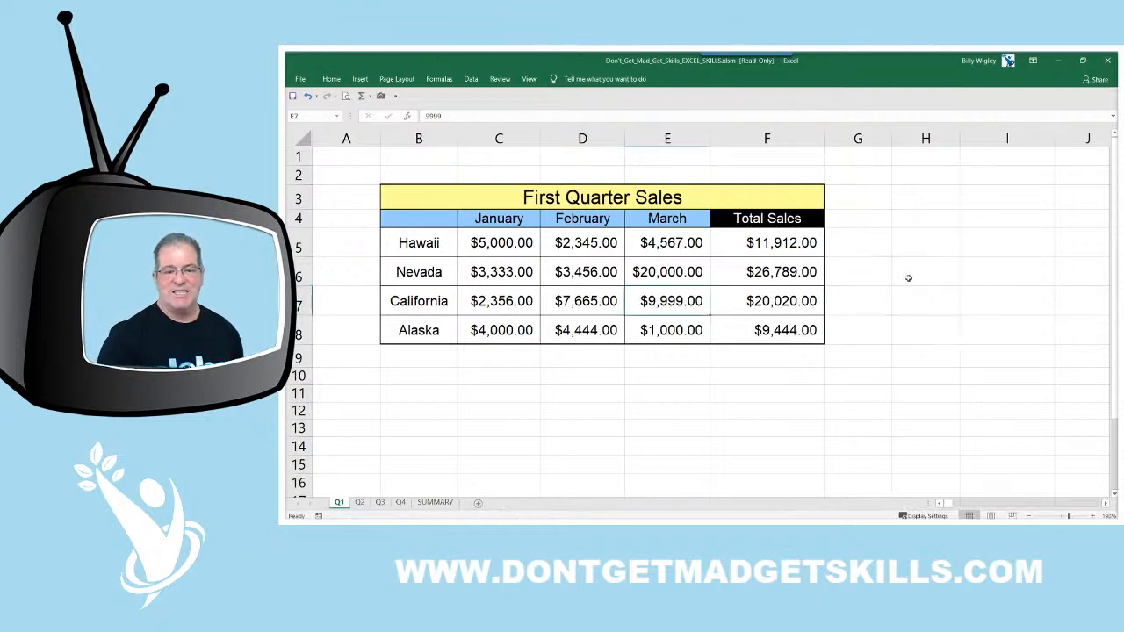